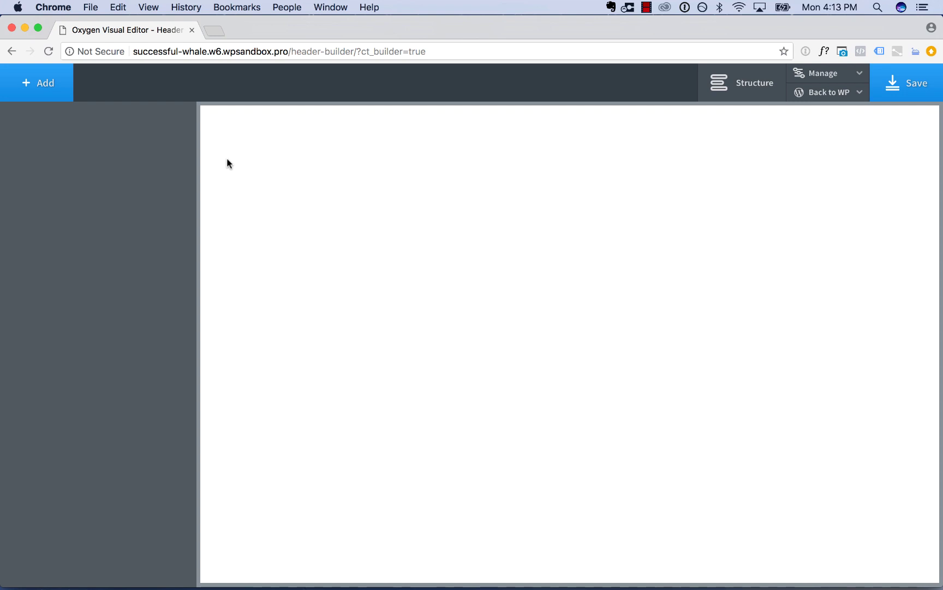
# Step: Add a Header Builder and expand its Header Row to show Row Left, Center and Right
pyautogui.click(51, 84)
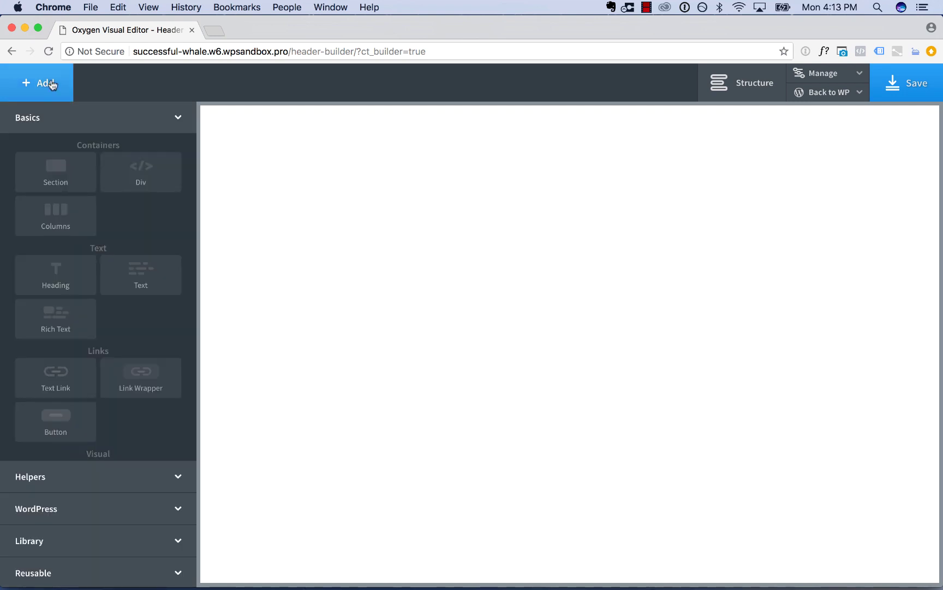
pyautogui.click(80, 474)
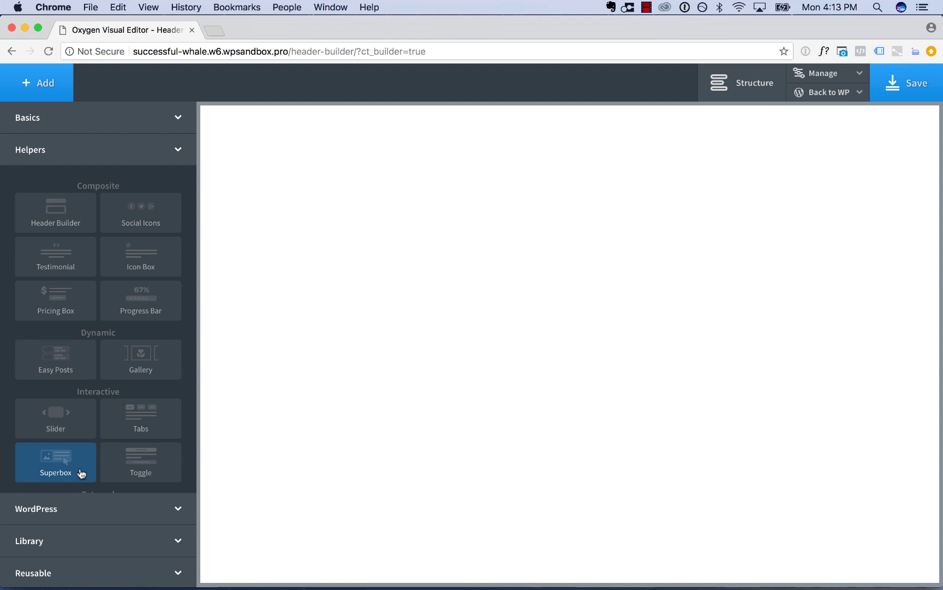
pyautogui.click(67, 204)
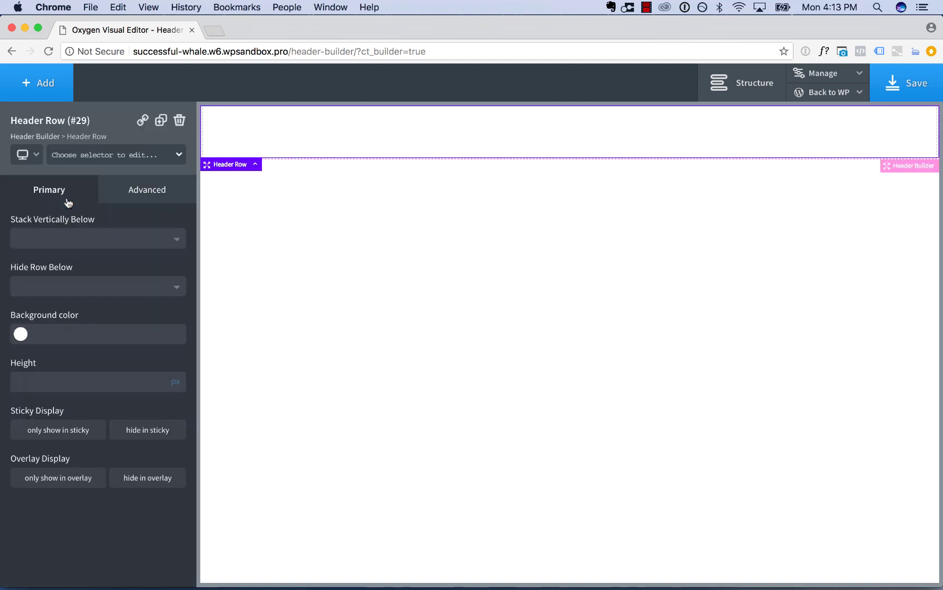
pyautogui.click(710, 96)
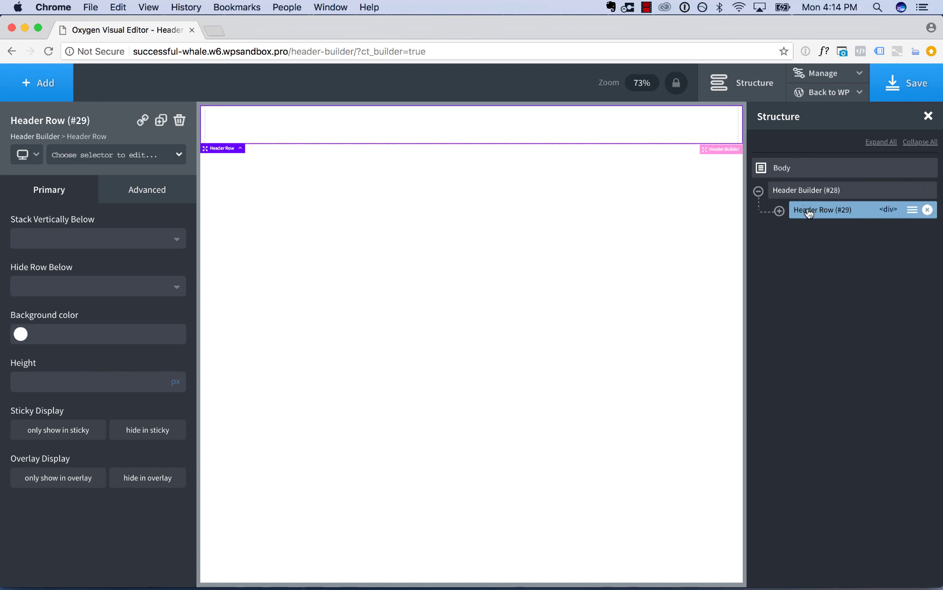
pyautogui.click(780, 210)
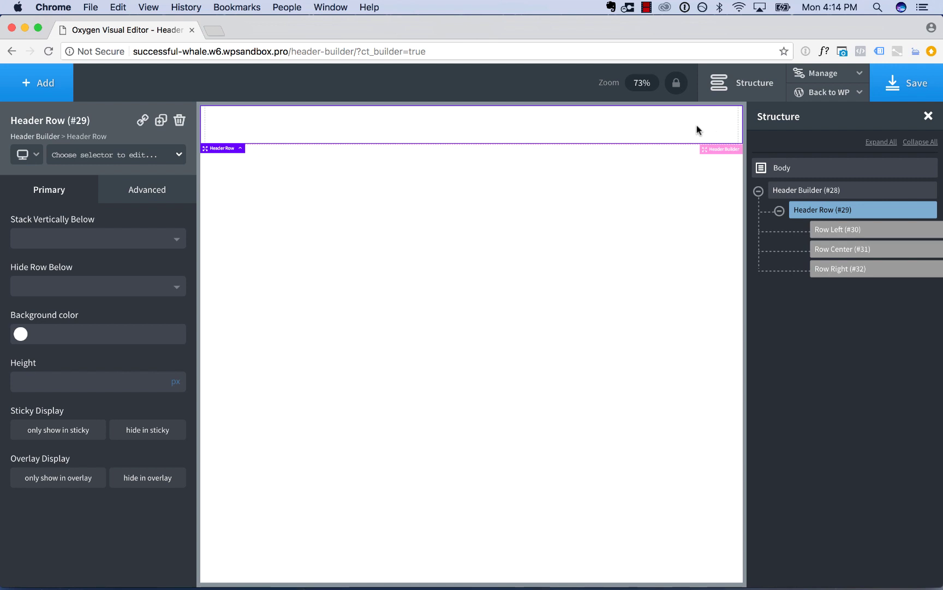
# Step: Add an Image to the header's left area using the OXYGEN logo from the Media Library
pyautogui.click(38, 83)
pyautogui.click(53, 116)
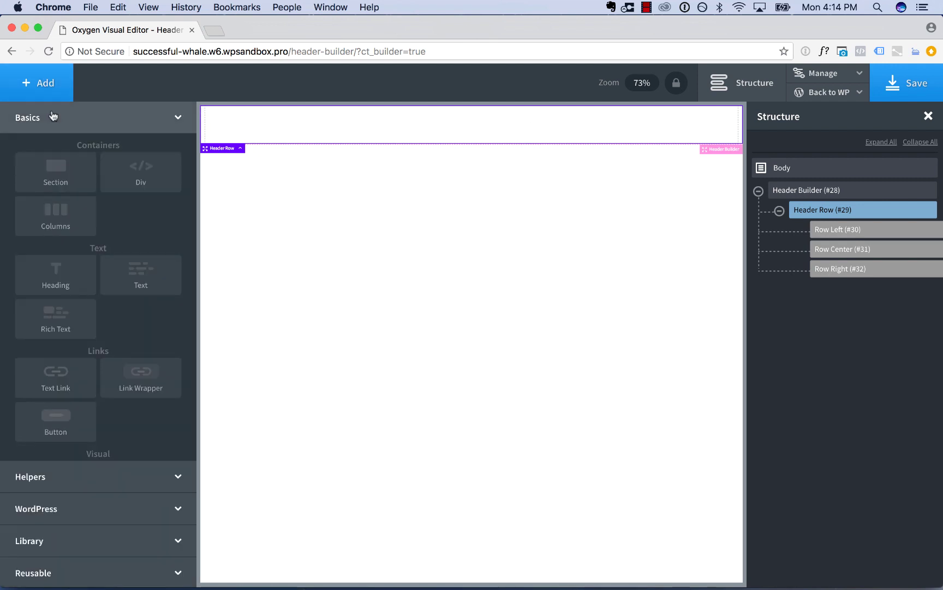
pyautogui.scroll(-5, 57, 310)
pyautogui.click(57, 352)
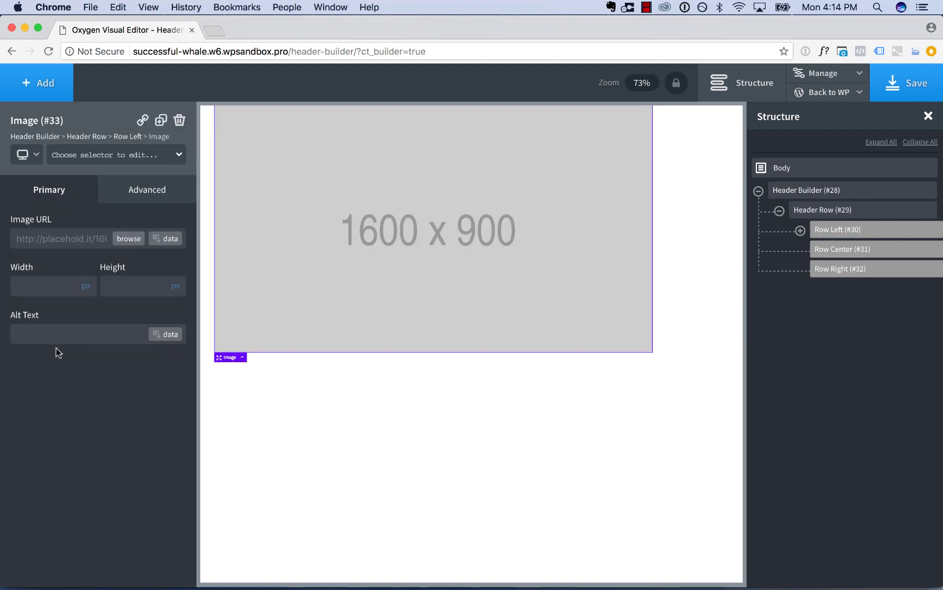
pyautogui.click(129, 238)
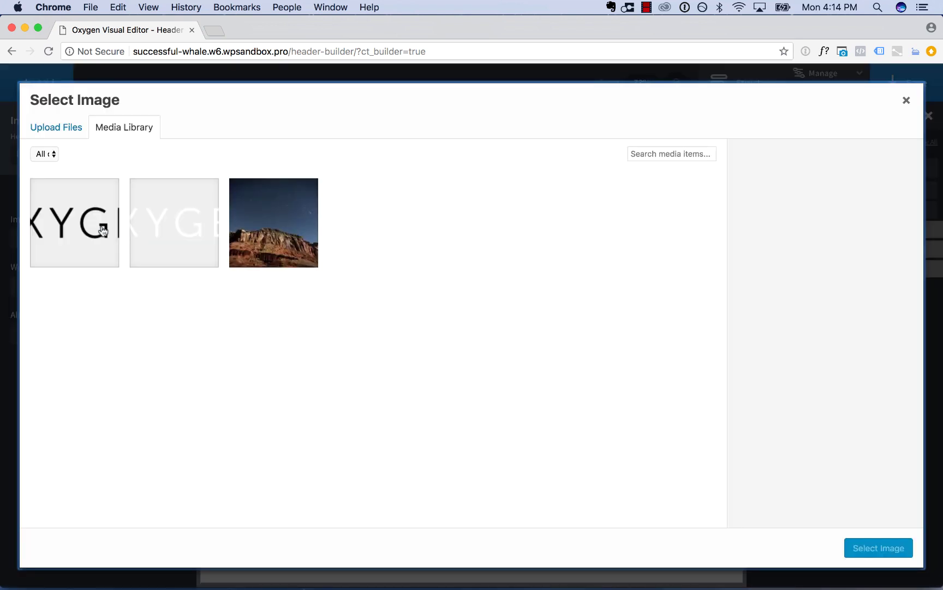
pyautogui.click(103, 231)
pyautogui.click(875, 547)
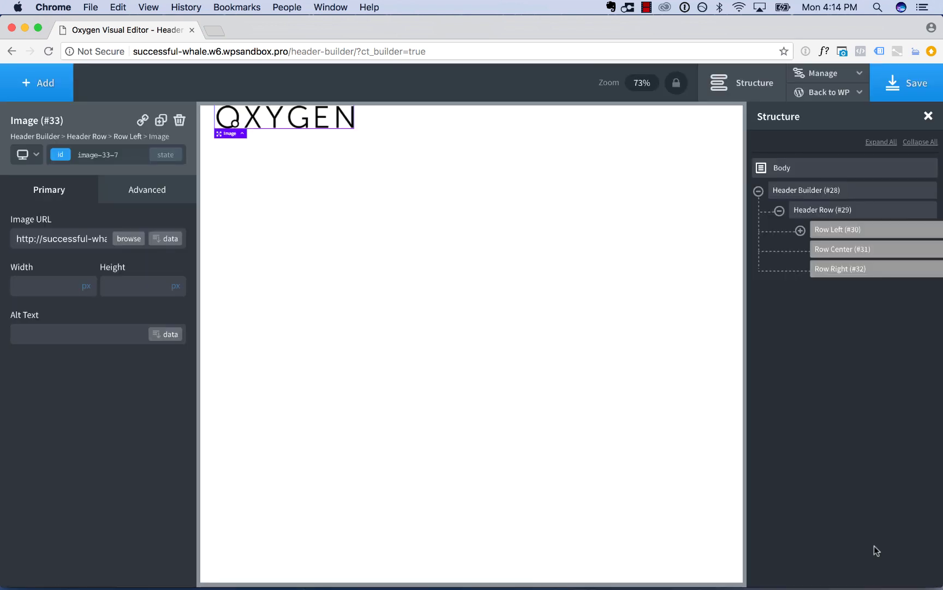
# Step: Set the logo image height to 33 px
pyautogui.write('35')
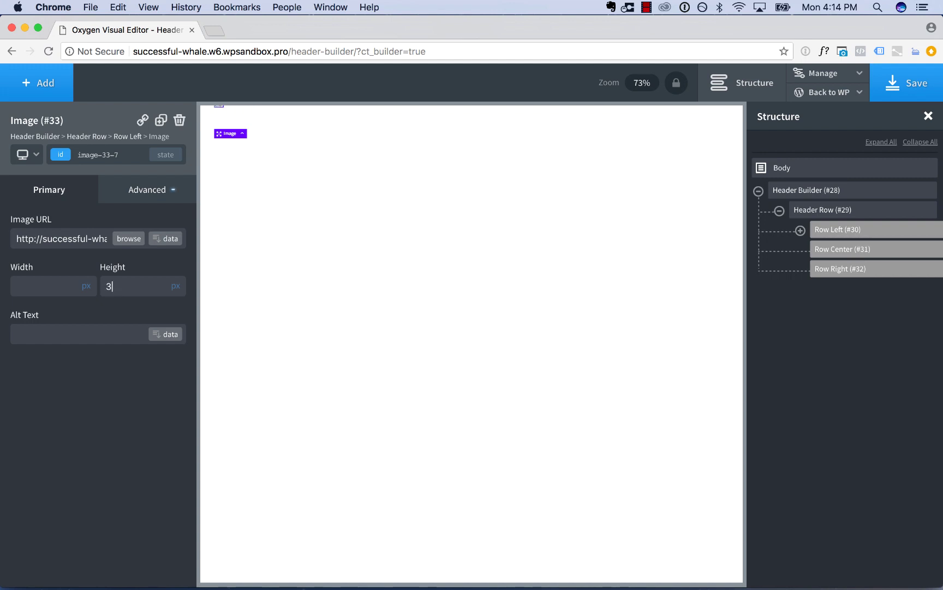
pyautogui.press('BackSpace')
pyautogui.write('3')
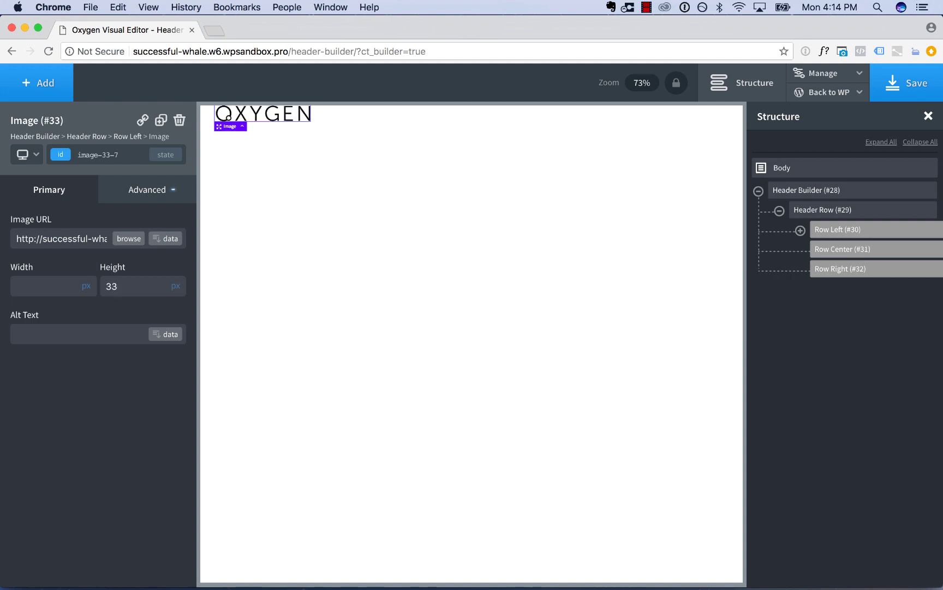
pyautogui.click(736, 80)
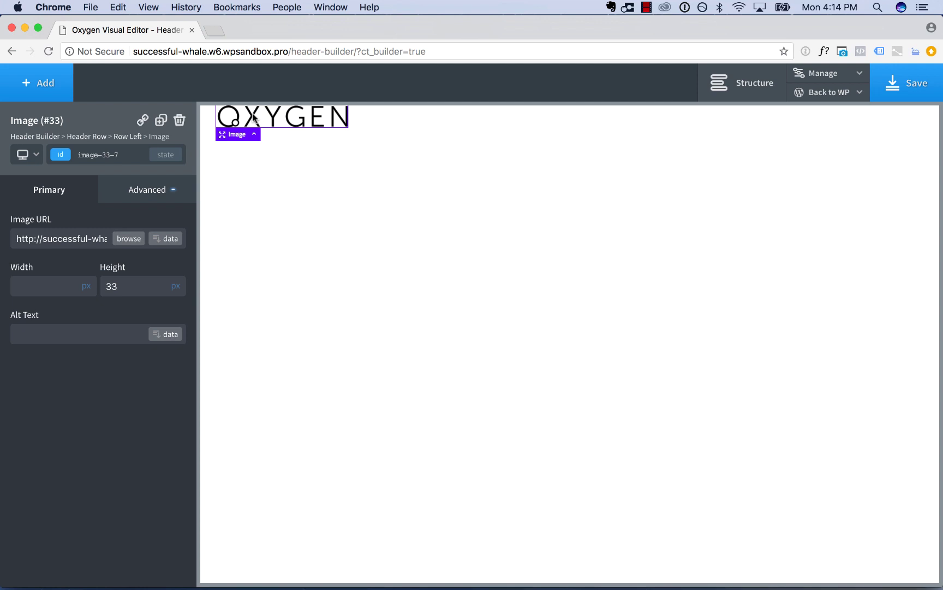
# Step: Add a WordPress Menu element and move it into the header row's Row Right area
pyautogui.moveTo(327, 120); pyautogui.dragTo(218, 124)
pyautogui.click(40, 88)
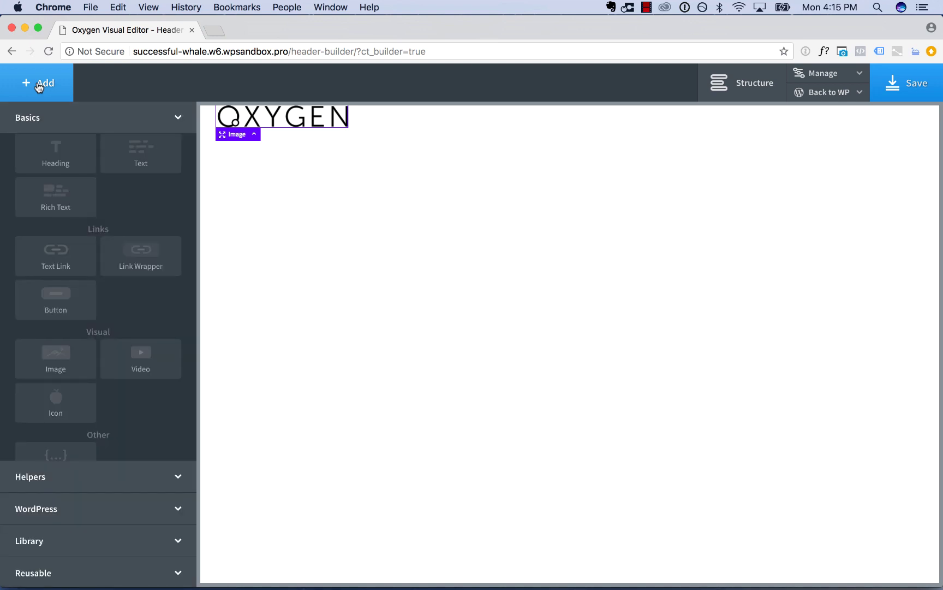
pyautogui.click(87, 501)
pyautogui.click(57, 227)
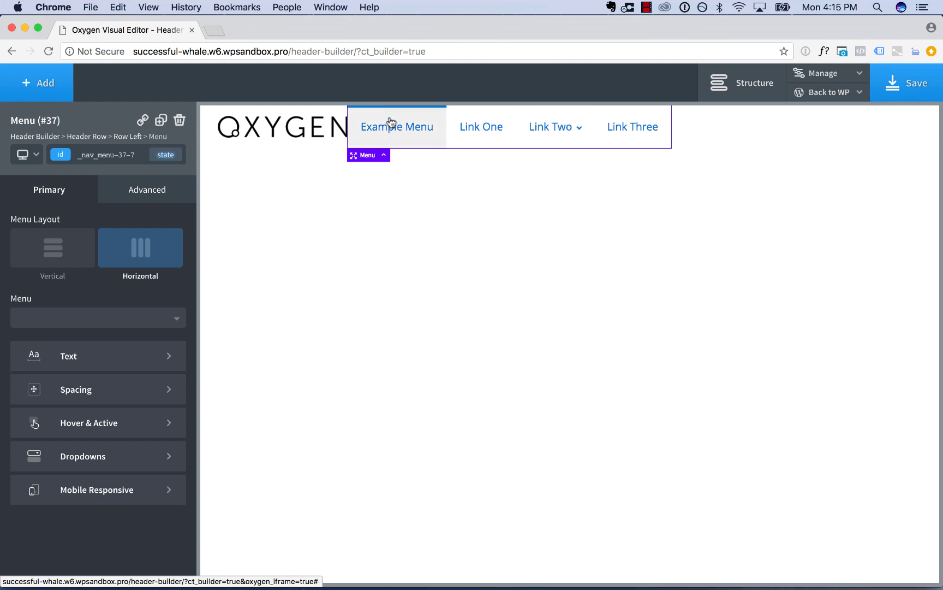
pyautogui.moveTo(405, 124); pyautogui.dragTo(898, 116)
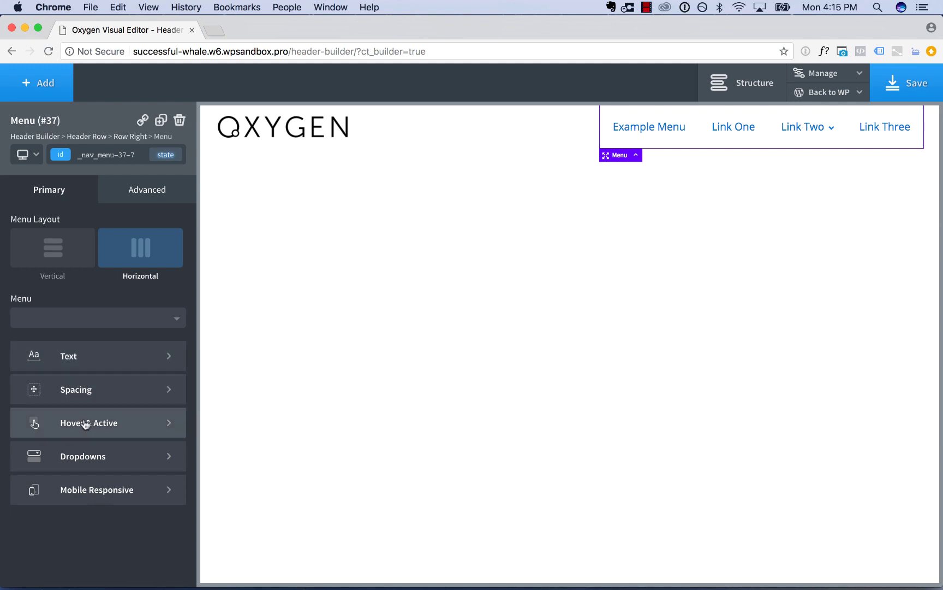
pyautogui.click(97, 498)
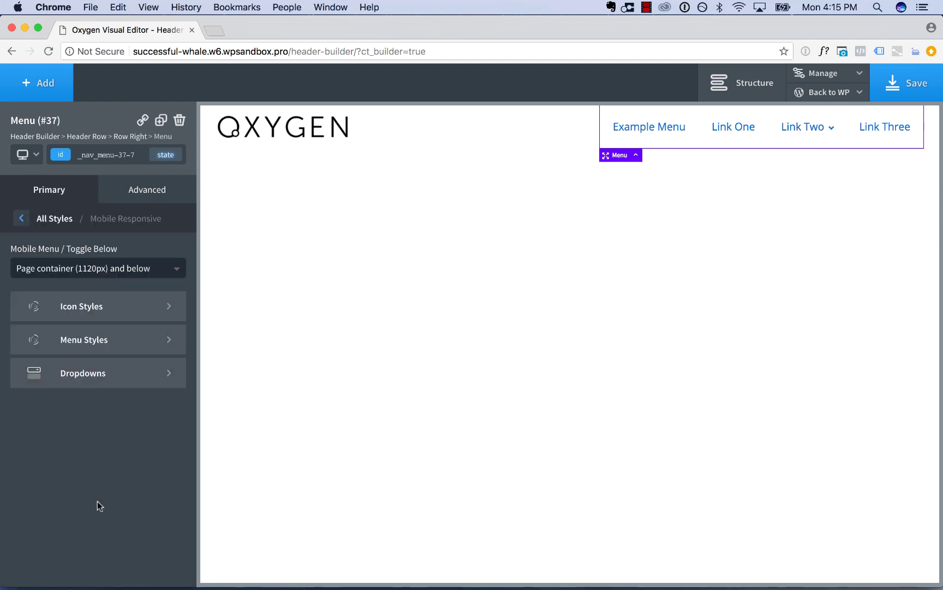
pyautogui.click(89, 272)
pyautogui.click(86, 290)
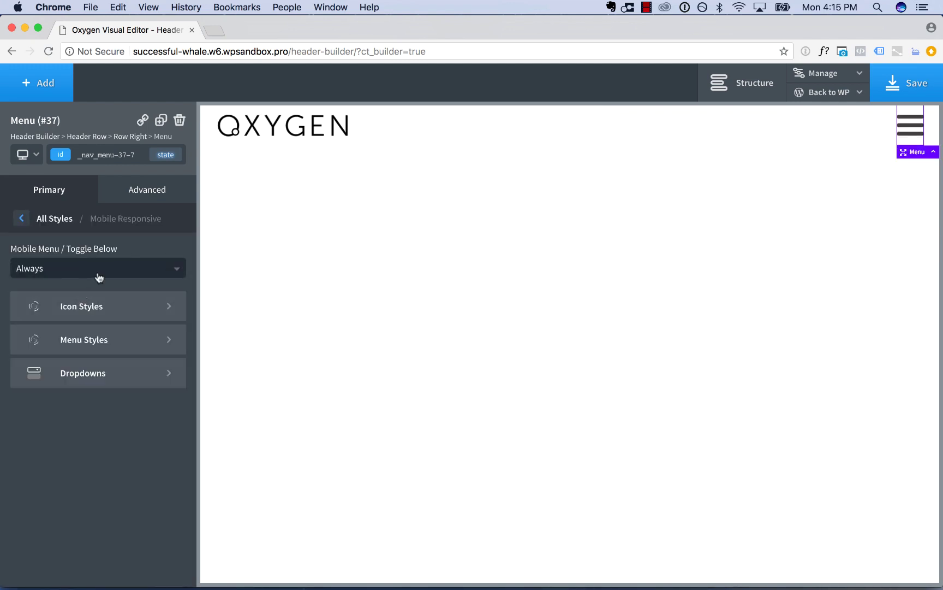
pyautogui.click(97, 275)
pyautogui.click(80, 307)
pyautogui.click(25, 218)
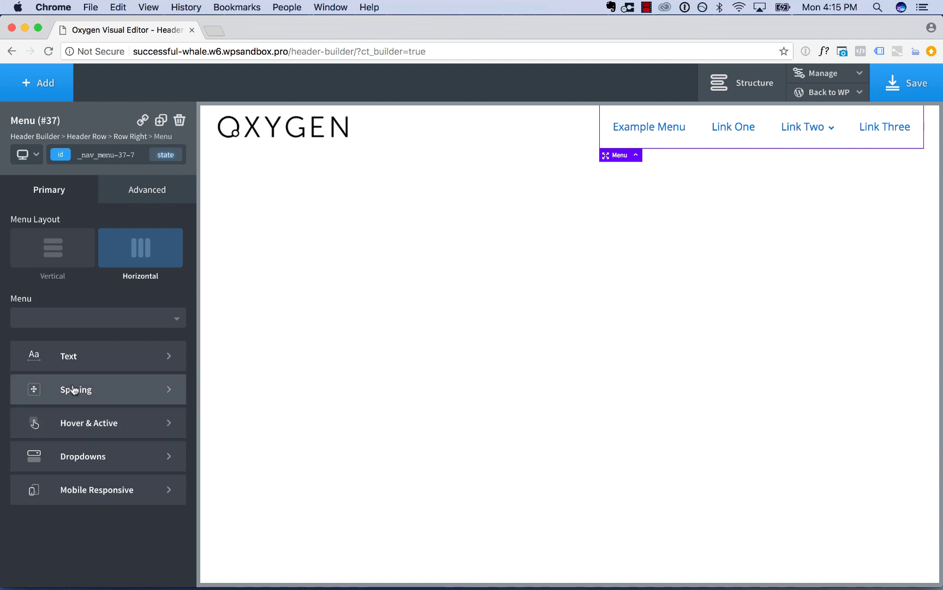
pyautogui.click(483, 131)
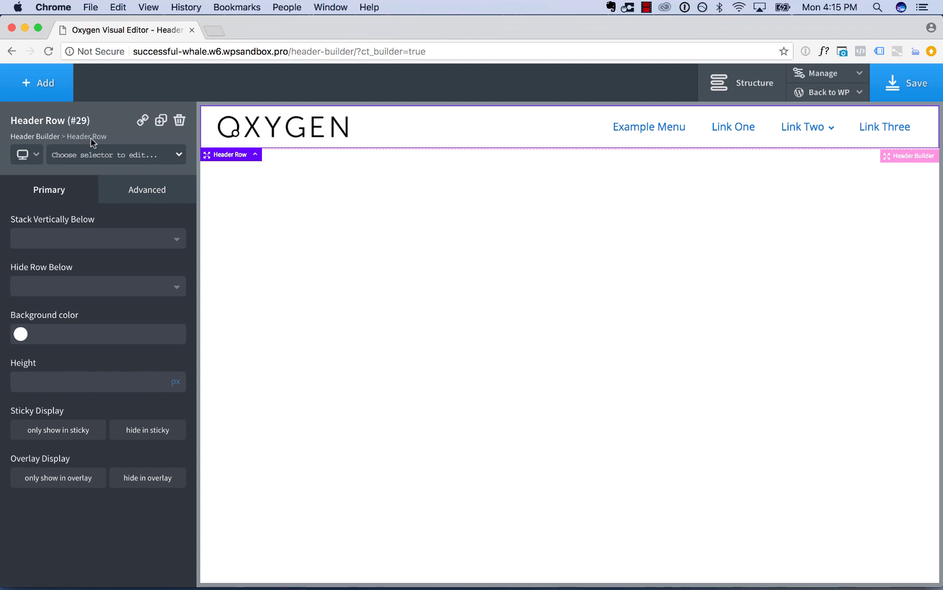
# Step: Add another header row above the logo row and give it a #0e76f4 blue background
pyautogui.click(48, 138)
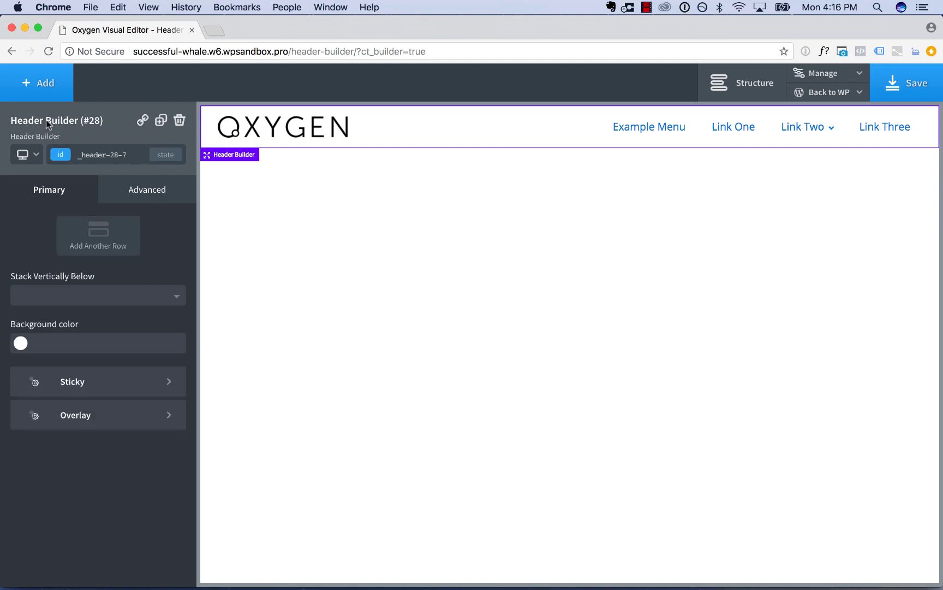
pyautogui.click(106, 246)
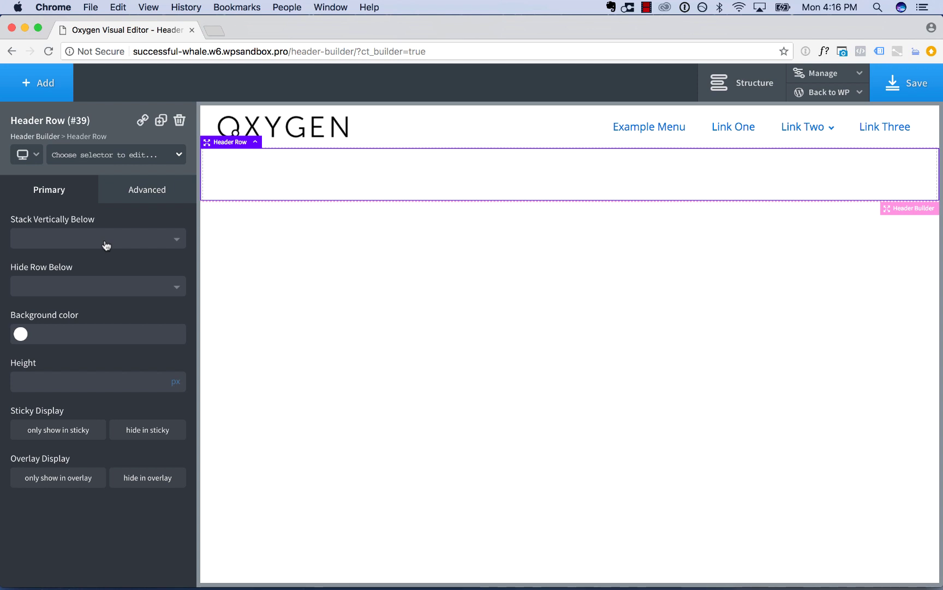
pyautogui.moveTo(207, 142); pyautogui.dragTo(207, 109)
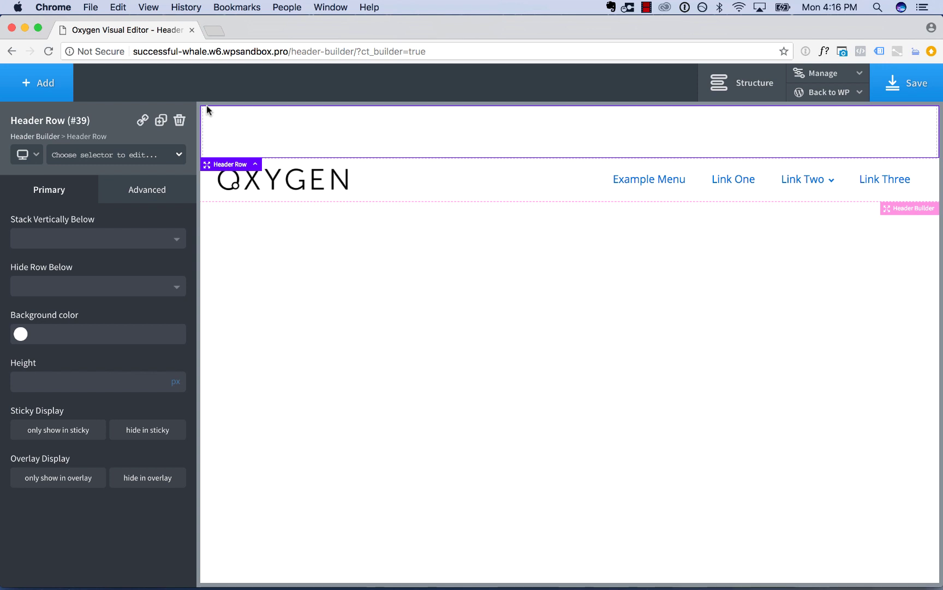
pyautogui.click(20, 333)
pyautogui.moveTo(65, 392); pyautogui.dragTo(88, 356)
pyautogui.moveTo(126, 384); pyautogui.dragTo(126, 415)
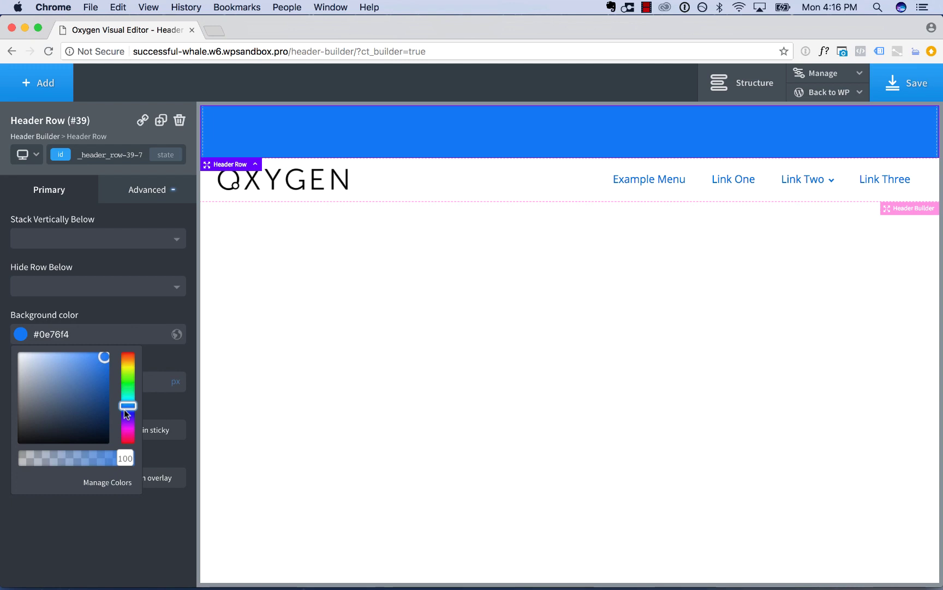
pyautogui.click(38, 96)
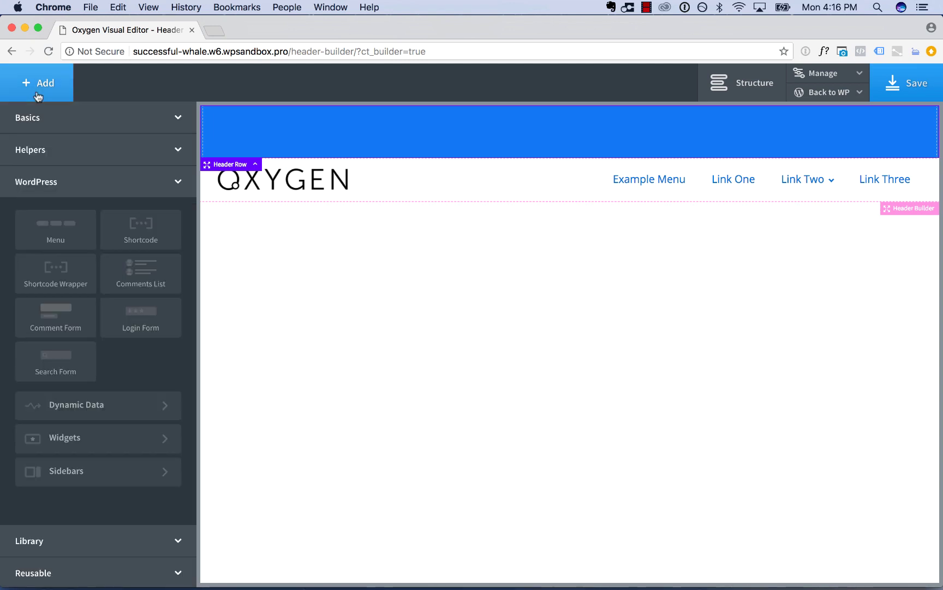
# Step: Add a white Text block to the blue top row
pyautogui.click(49, 118)
pyautogui.click(140, 274)
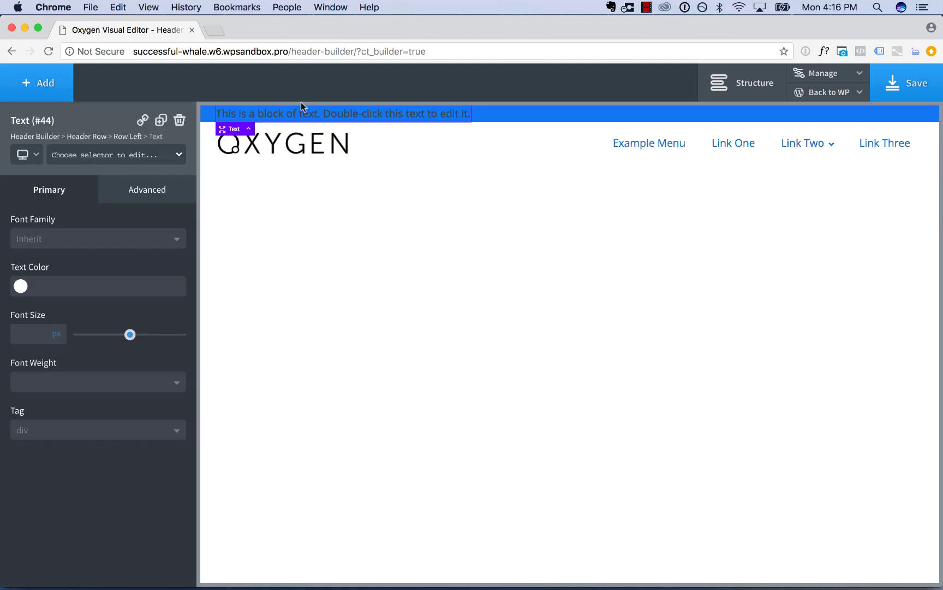
pyautogui.click(21, 286)
pyautogui.click(18, 313)
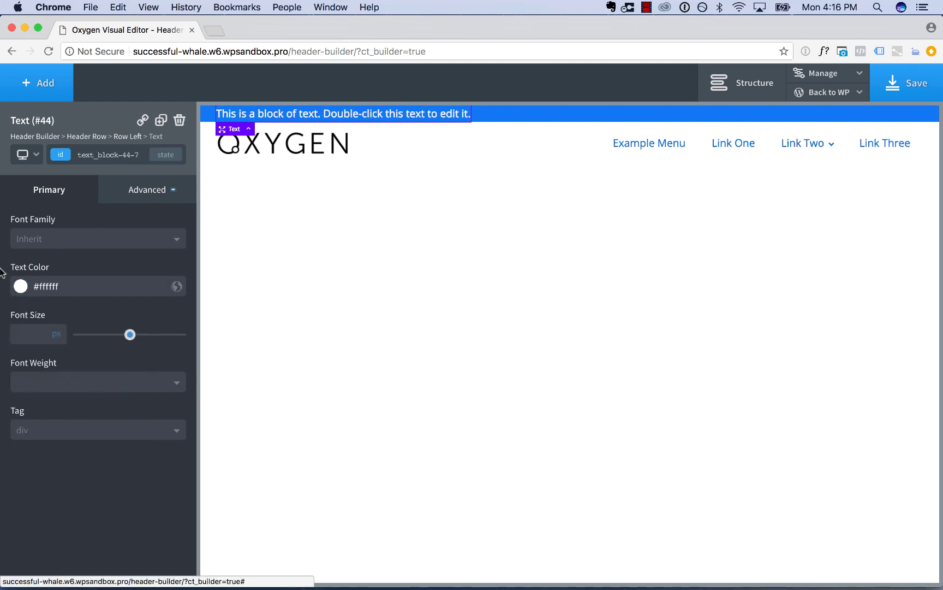
# Step: Change the text to 'Open From 9 AM to 5 PM Monday through Friday'
pyautogui.doubleClick(369, 111)
pyautogui.write('Open From (')
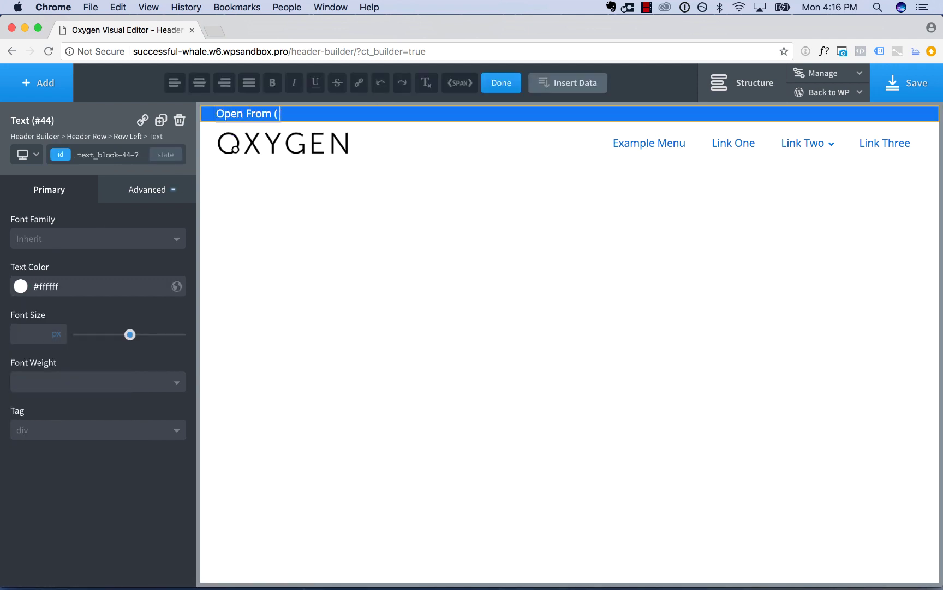
pyautogui.press('BackSpace')
pyautogui.write('9 AM to 5 PM M')
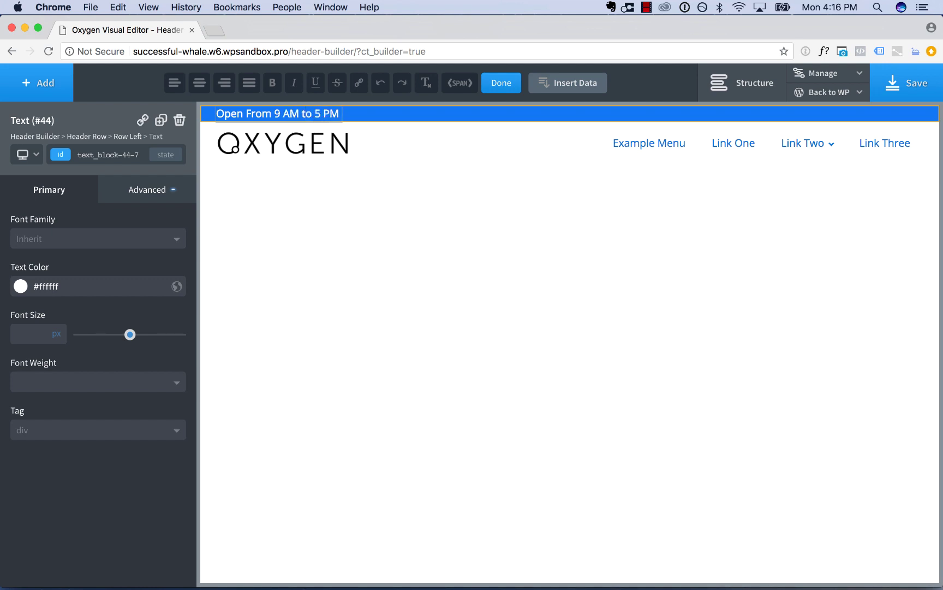
pyautogui.write('onday through Friday')
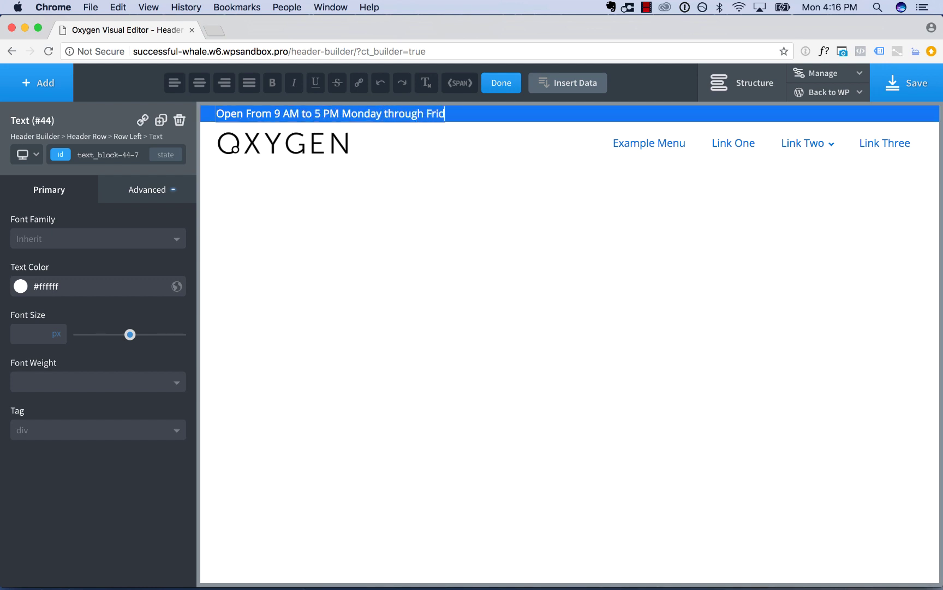
pyautogui.click(537, 118)
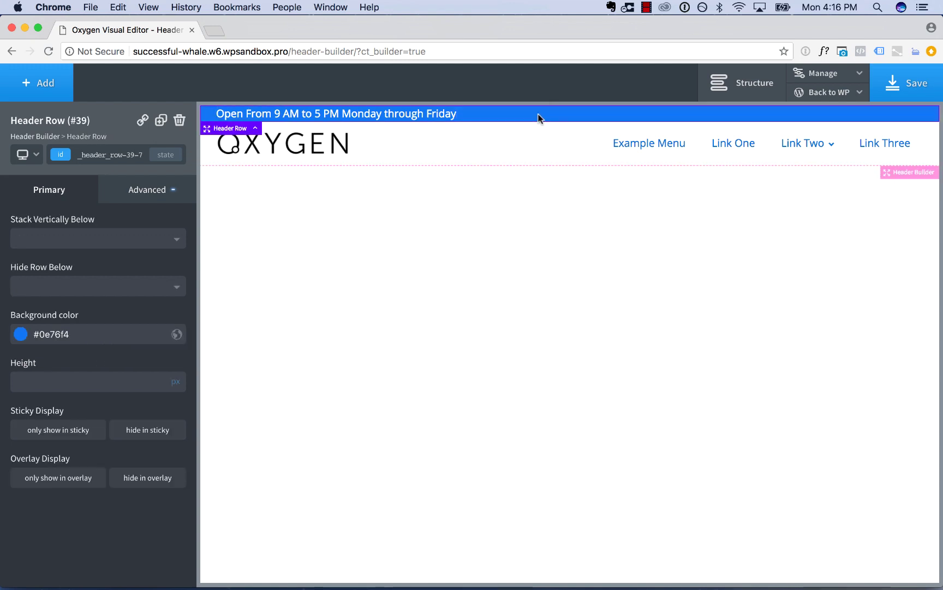
# Step: Add Social Icons in white #ffffff, sized 24 px with 5 px spacing
pyautogui.click(45, 82)
pyautogui.click(101, 477)
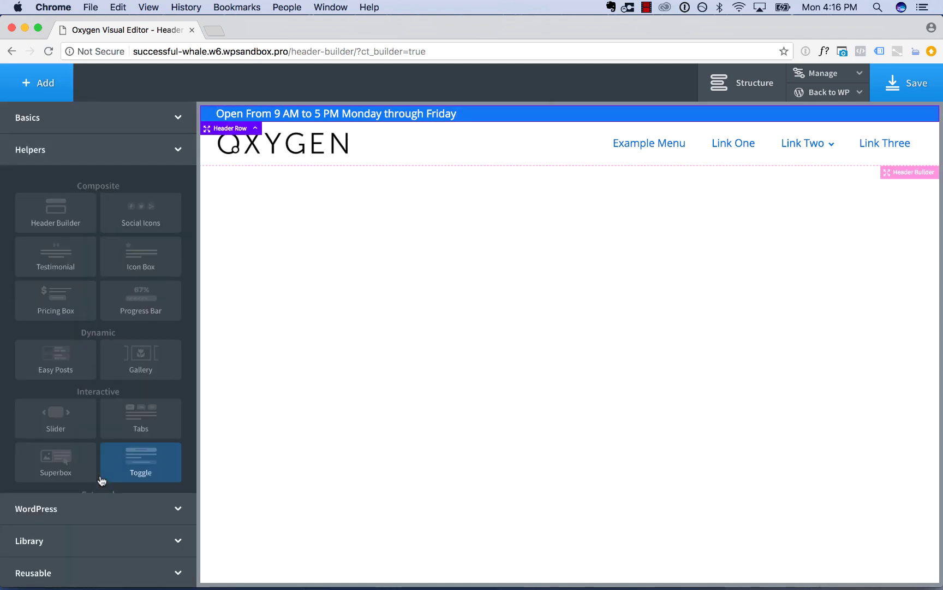
pyautogui.click(128, 224)
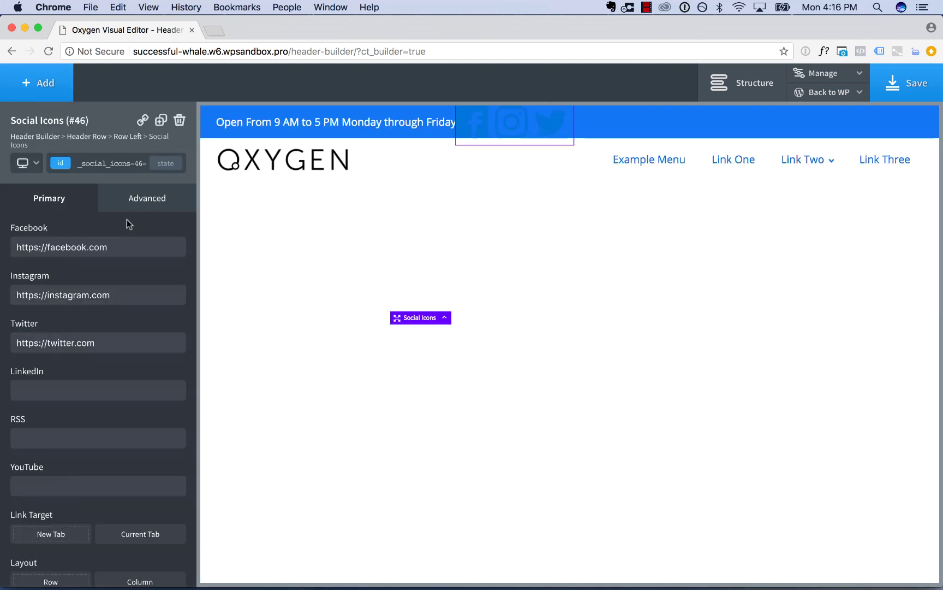
pyautogui.scroll(-6, 67, 453)
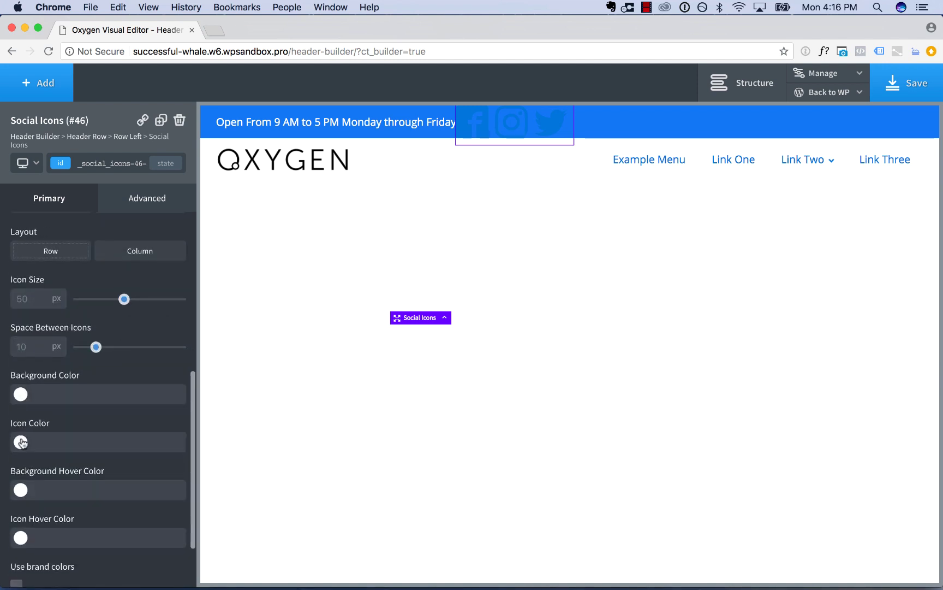
pyautogui.click(21, 442)
pyautogui.click(27, 478)
pyautogui.moveTo(124, 305); pyautogui.dragTo(93, 303)
pyautogui.moveTo(96, 346); pyautogui.dragTo(88, 347)
# Step: Move the icons to the top bar's right end and give the row 11 px top padding
pyautogui.moveTo(803, 108); pyautogui.dragTo(900, 119)
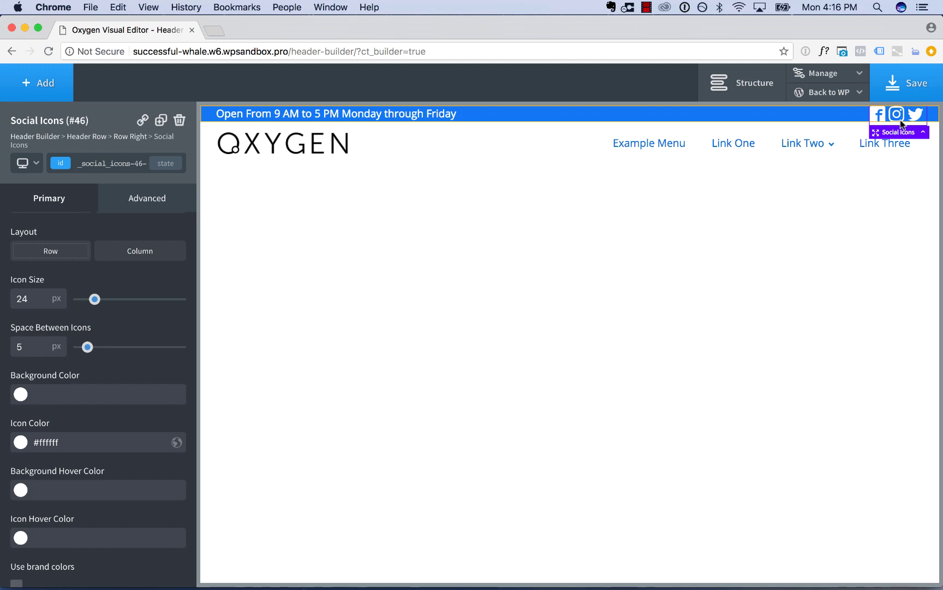
pyautogui.click(572, 113)
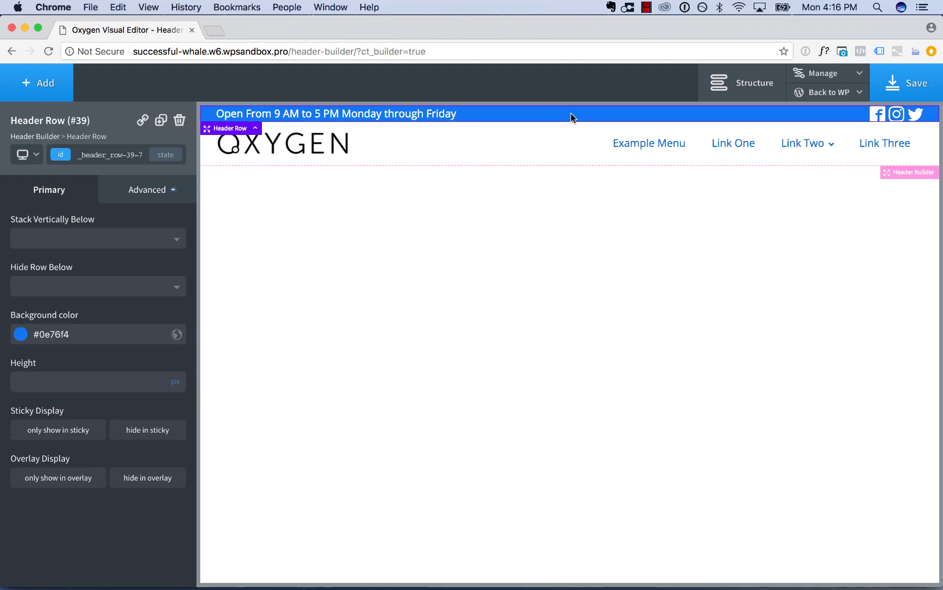
pyautogui.moveTo(547, 110); pyautogui.dragTo(532, 133)
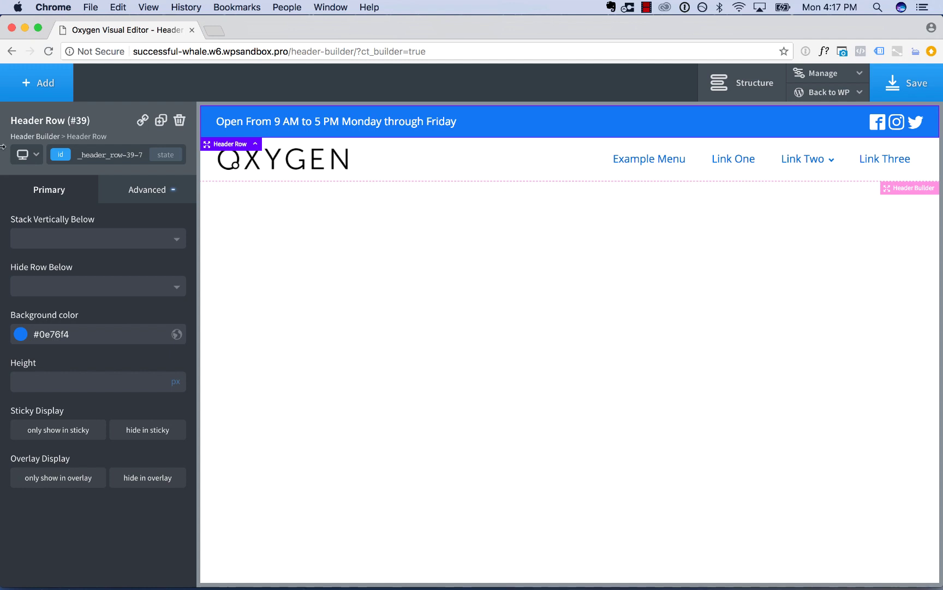
# Step: Preview the header at page container, below-992px and below-768px widths
pyautogui.click(29, 155)
pyautogui.click(49, 195)
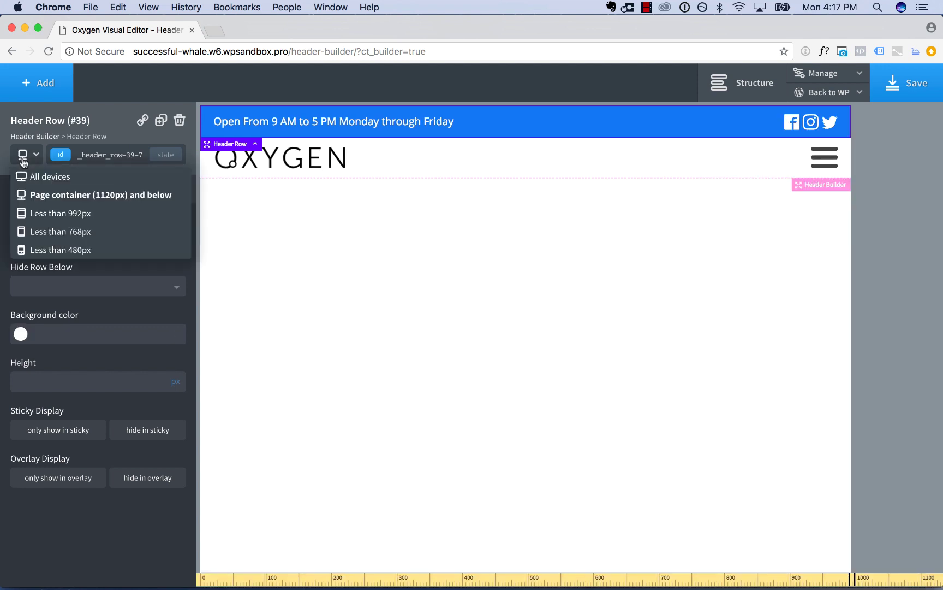
pyautogui.click(42, 210)
pyautogui.click(36, 156)
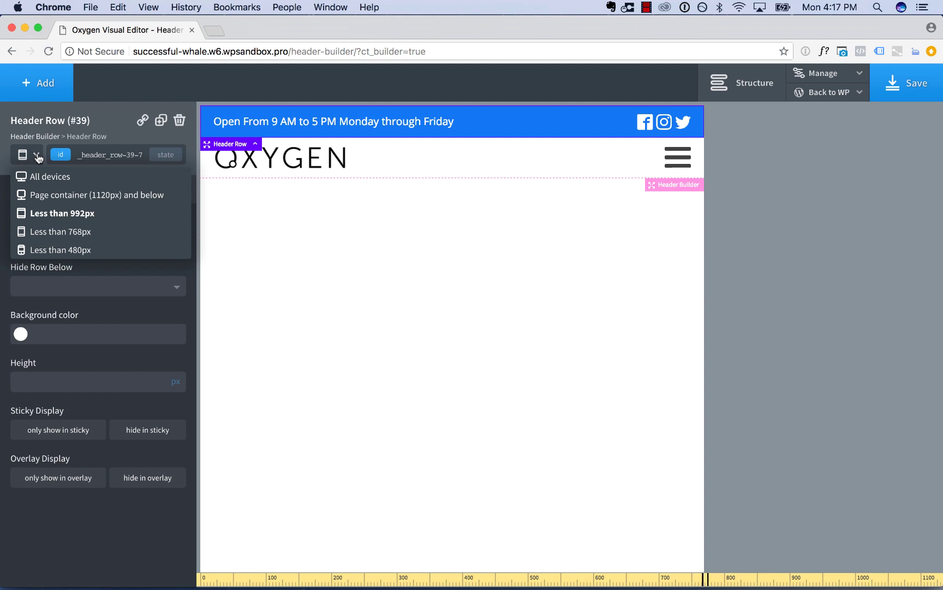
pyautogui.click(45, 232)
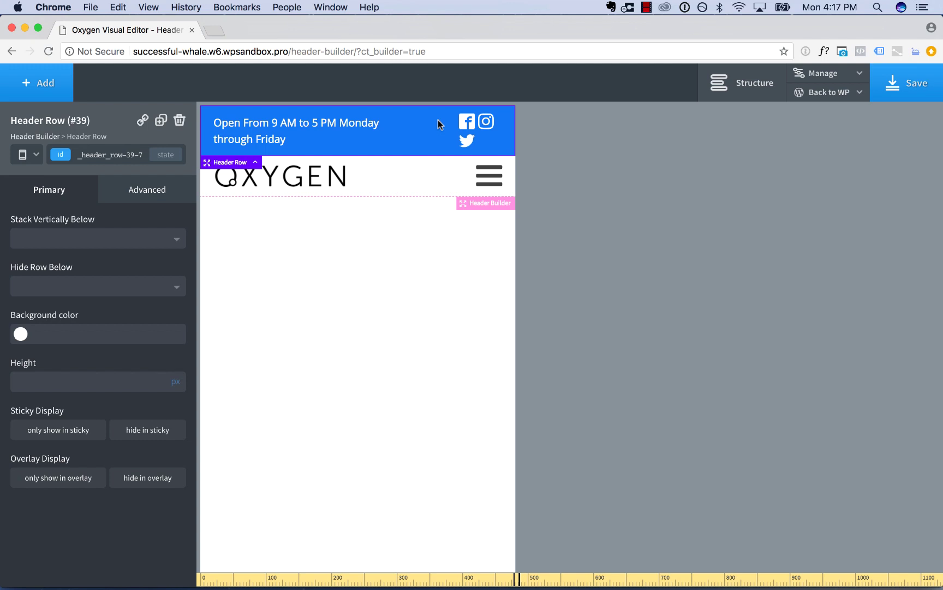
# Step: Set the top Header Row to stack vertically below 768px and check the result
pyautogui.click(66, 239)
pyautogui.click(71, 296)
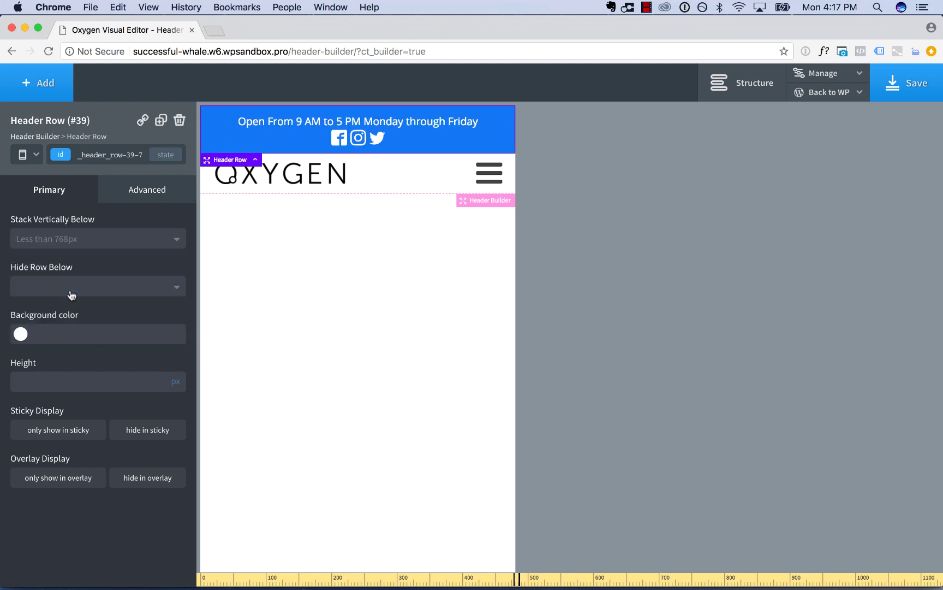
pyautogui.click(293, 126)
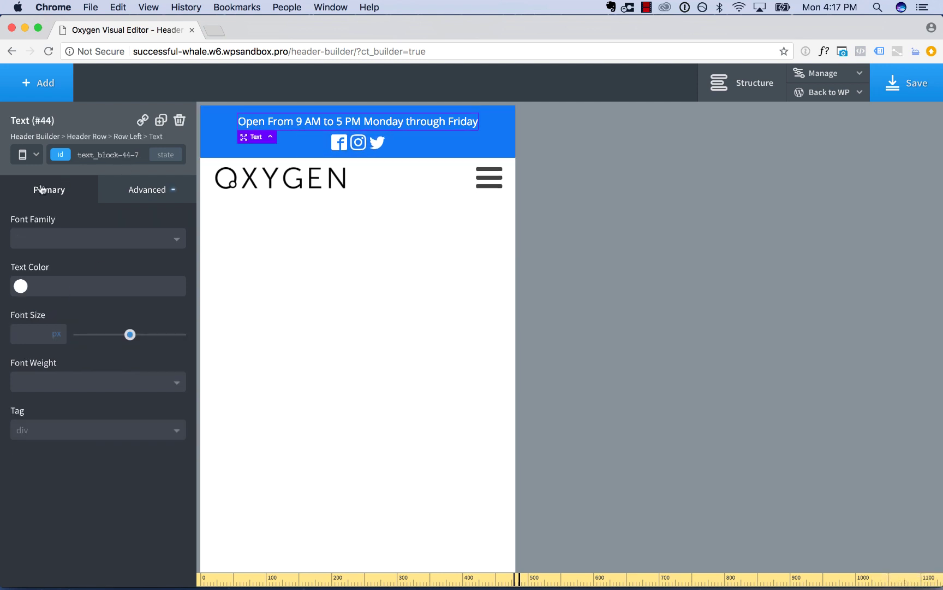
pyautogui.click(25, 154)
pyautogui.click(32, 172)
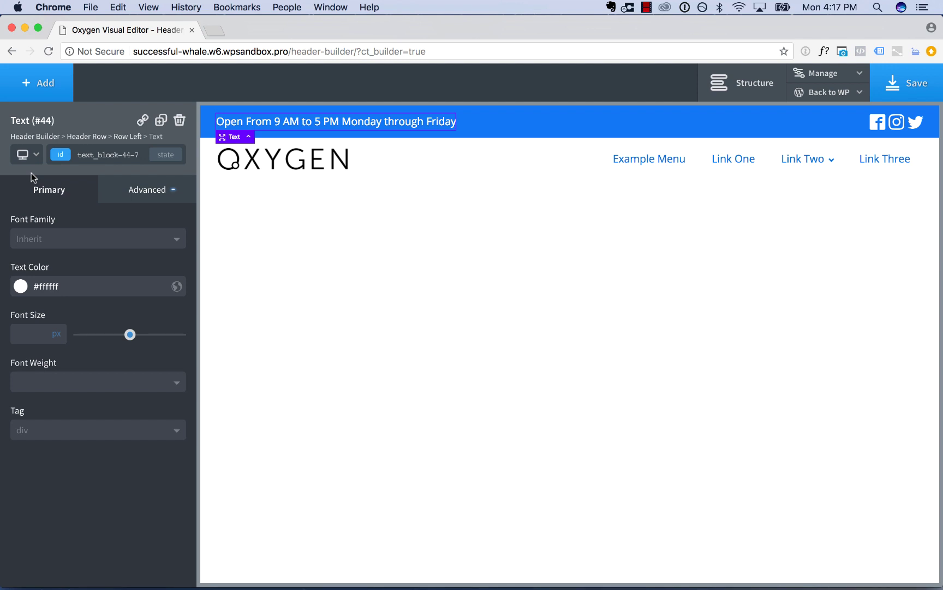
pyautogui.click(25, 155)
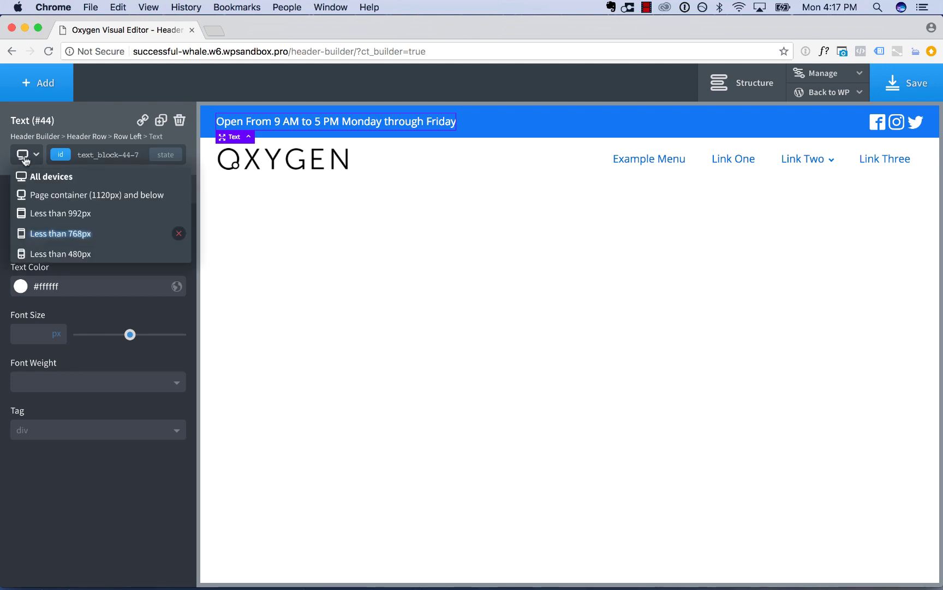
pyautogui.click(61, 234)
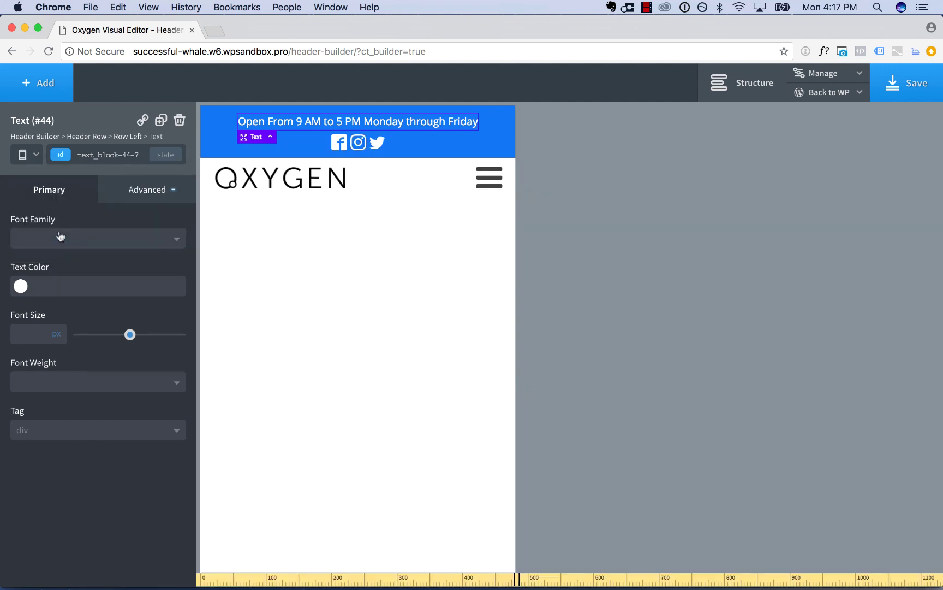
pyautogui.click(36, 155)
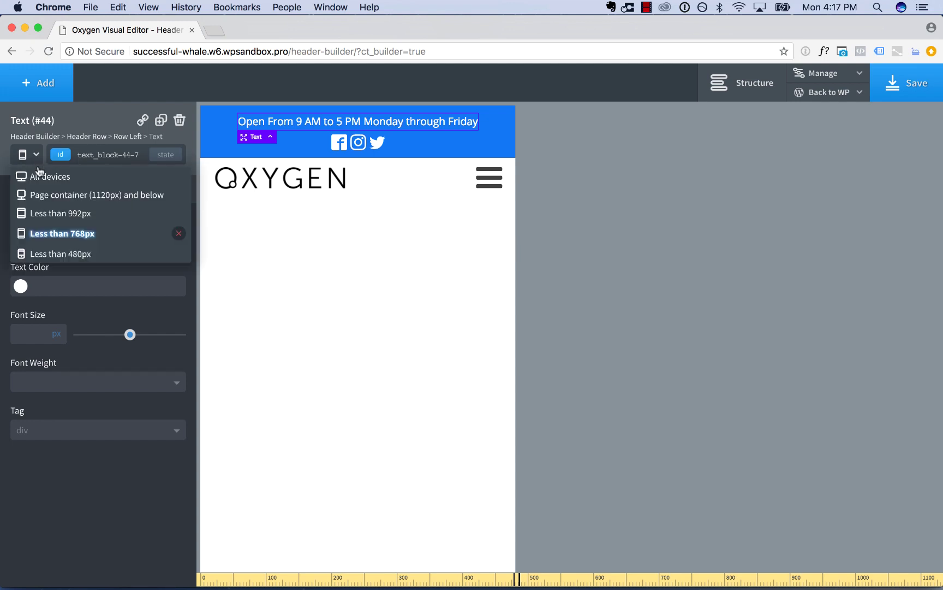
pyautogui.click(27, 172)
# Step: Keep the top row stacking below 768px and hide it below 992px
pyautogui.click(211, 123)
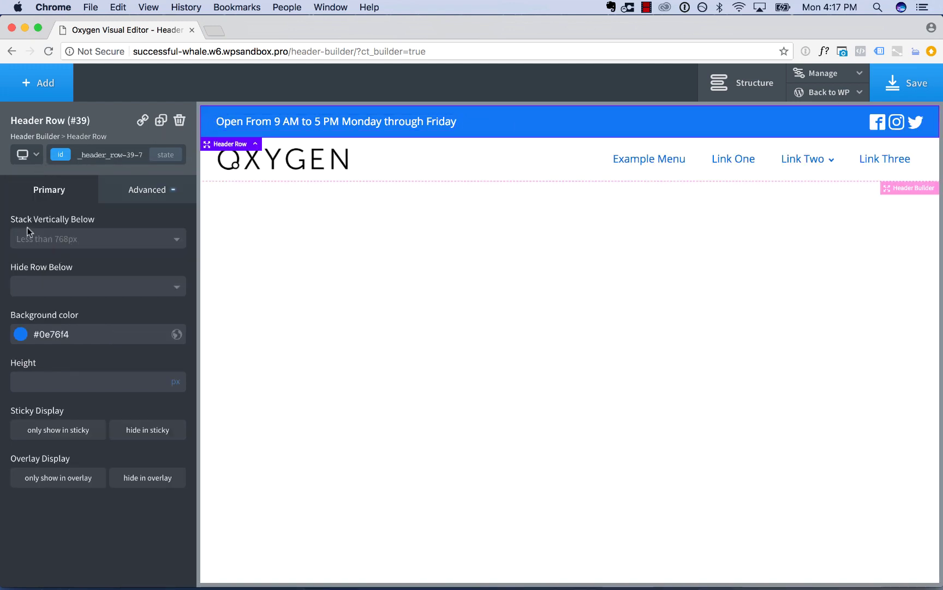
pyautogui.click(74, 238)
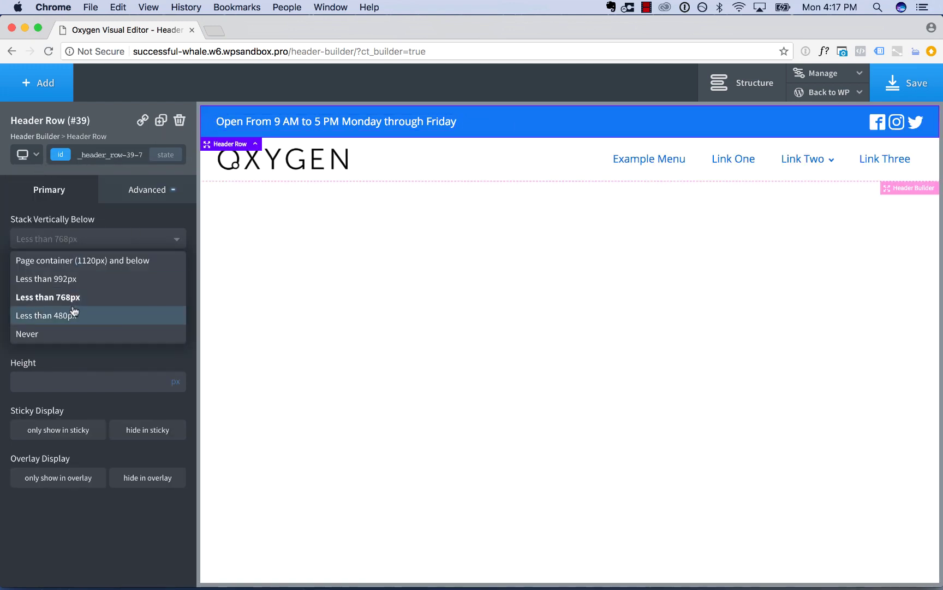
pyautogui.click(71, 217)
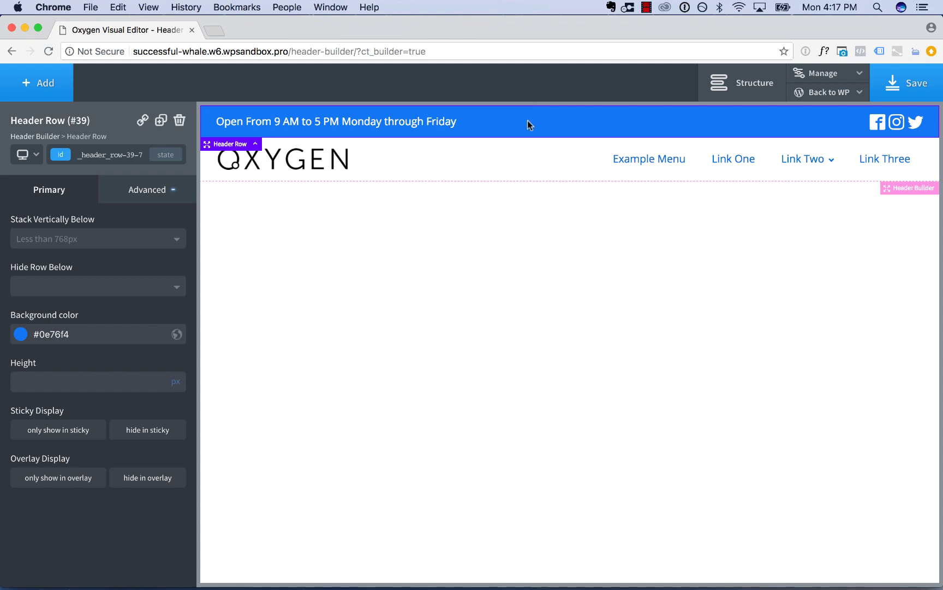
pyautogui.click(25, 155)
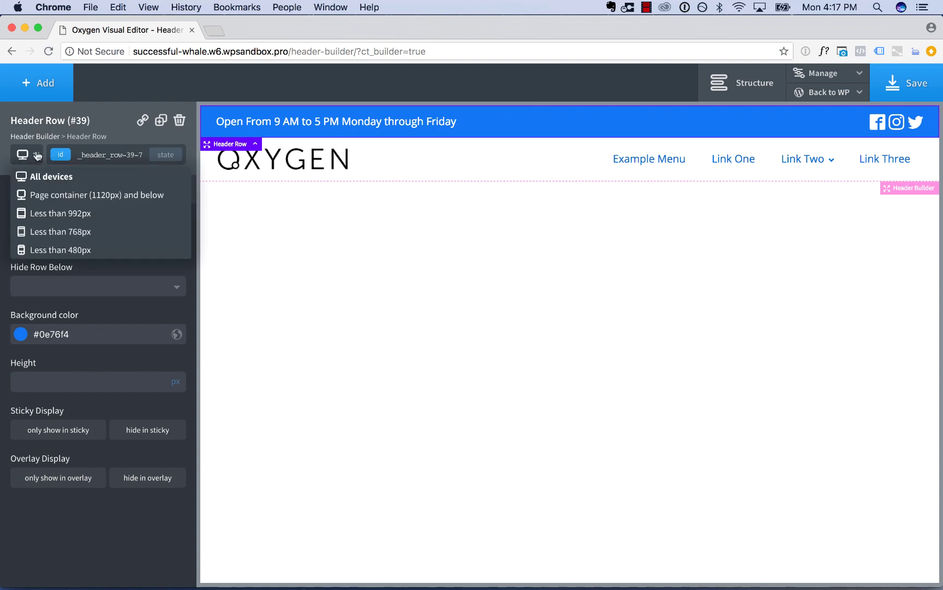
pyautogui.click(45, 209)
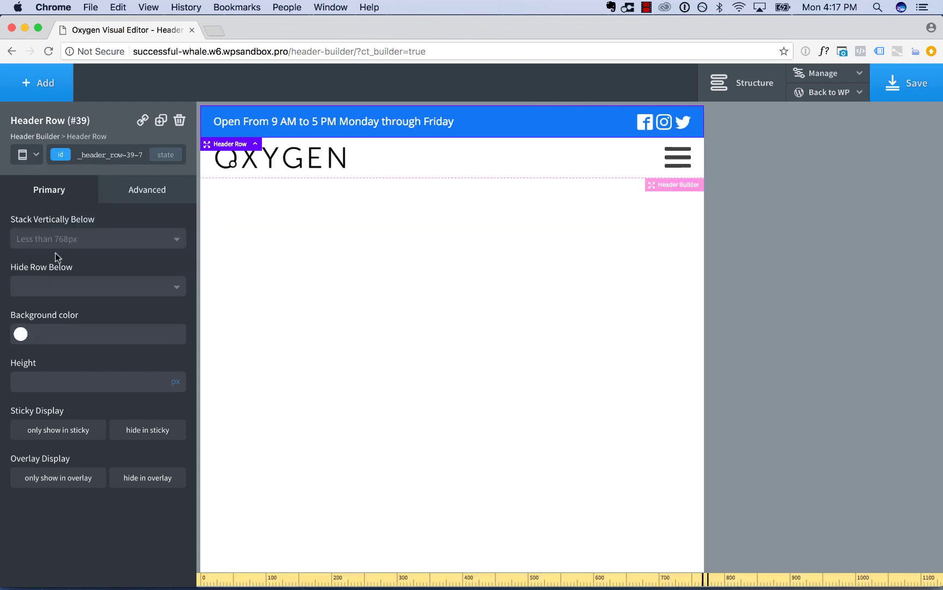
pyautogui.click(62, 288)
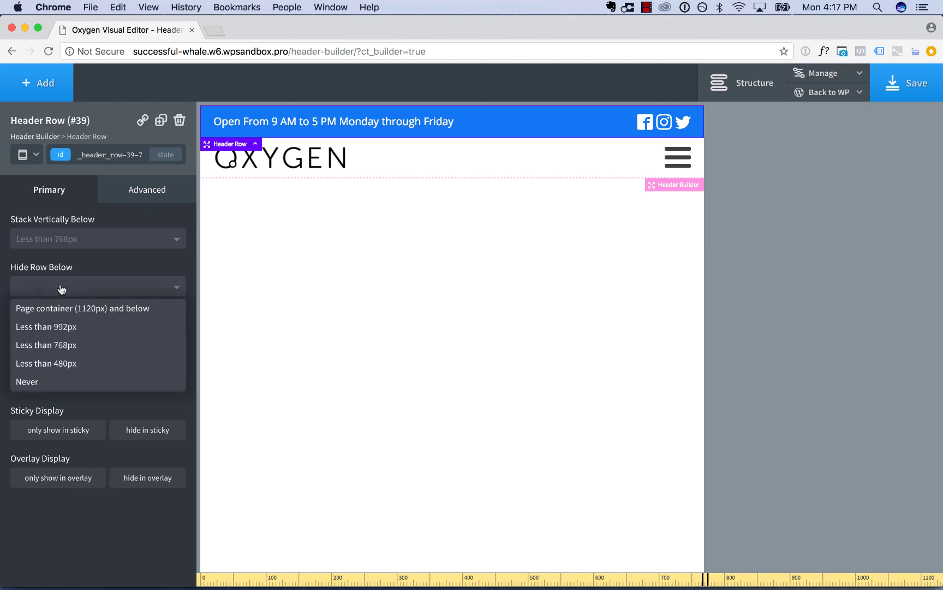
pyautogui.click(59, 325)
# Step: Recheck the breakpoints and set the top bar row to never hide
pyautogui.click(25, 154)
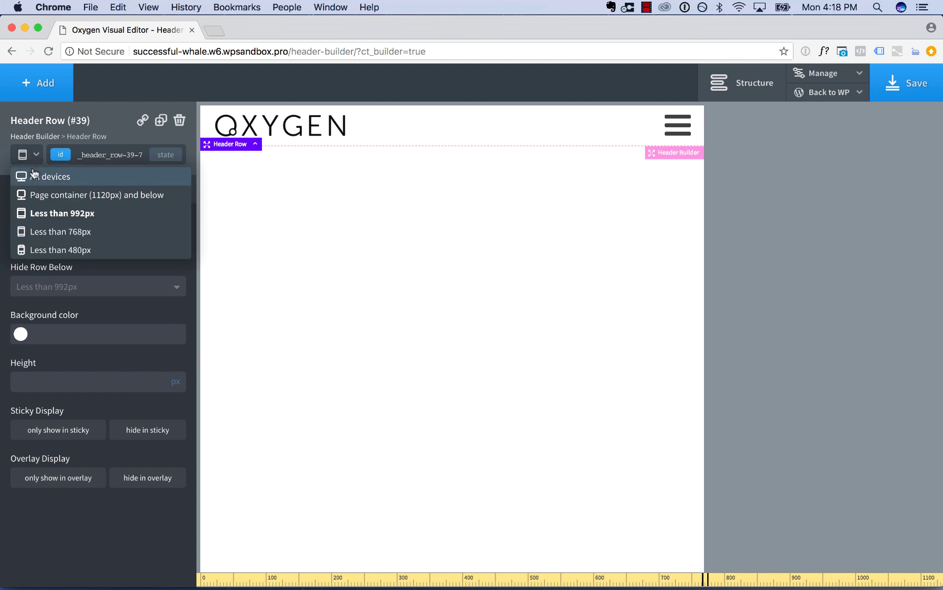
pyautogui.click(32, 167)
pyautogui.click(25, 155)
pyautogui.click(35, 194)
pyautogui.click(26, 158)
pyautogui.click(43, 212)
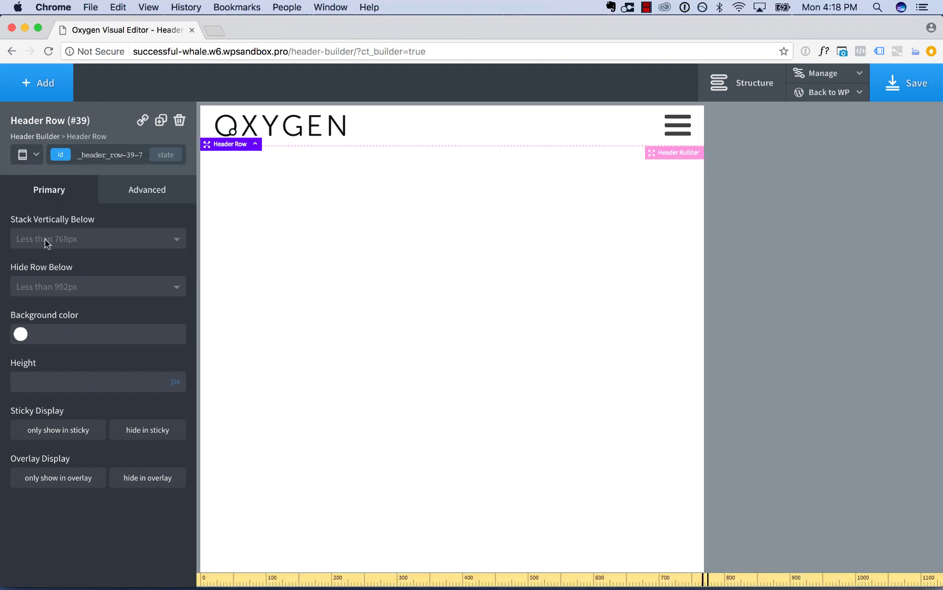
pyautogui.click(60, 288)
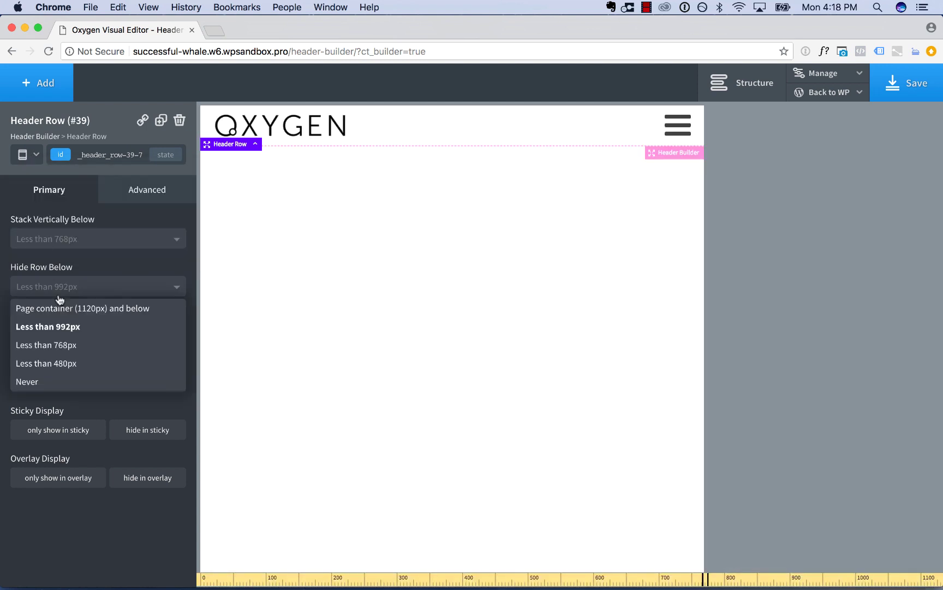
pyautogui.click(60, 382)
pyautogui.click(28, 155)
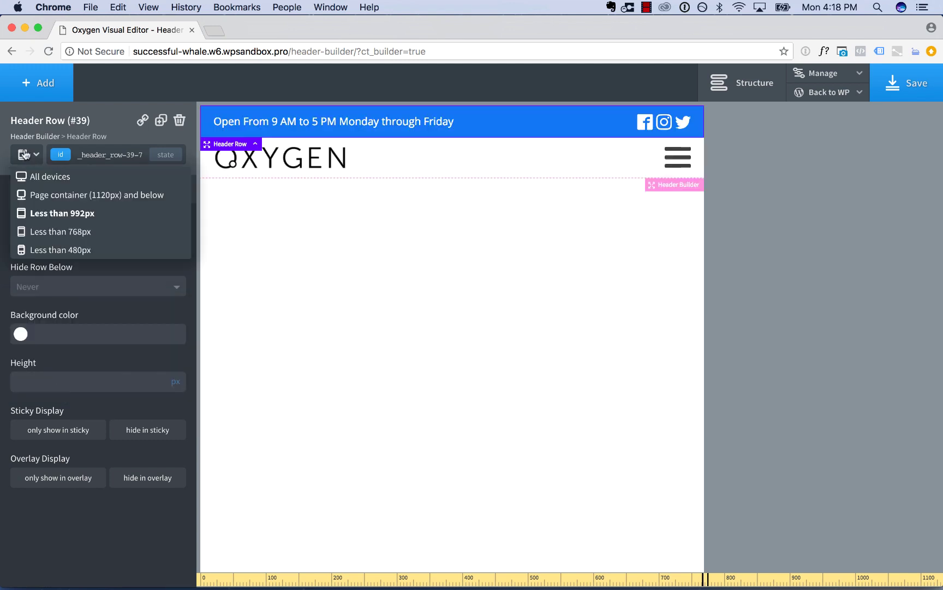
pyautogui.click(31, 175)
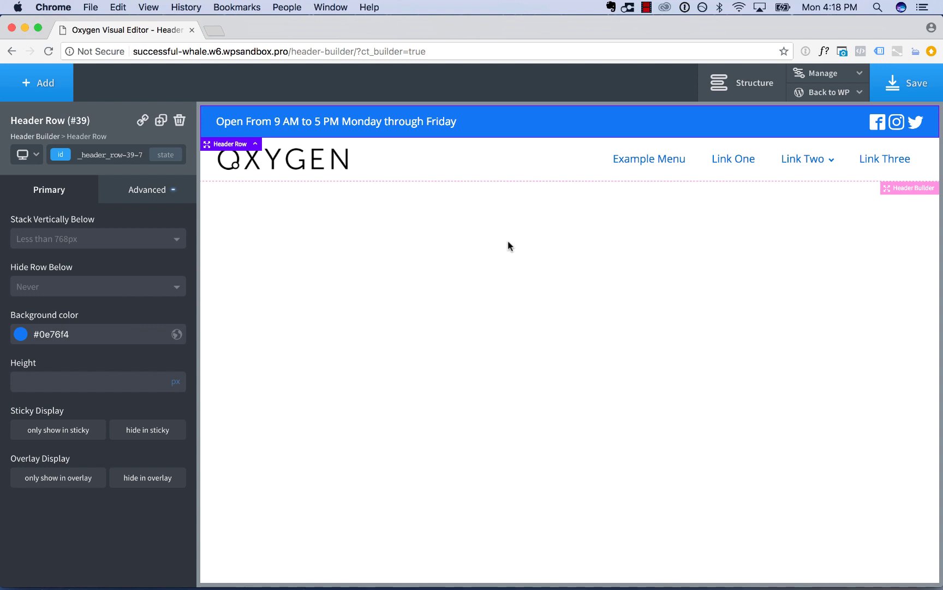
pyautogui.click(34, 81)
# Step: Add a Section below the header with the starry desert photo as background image
pyautogui.click(56, 120)
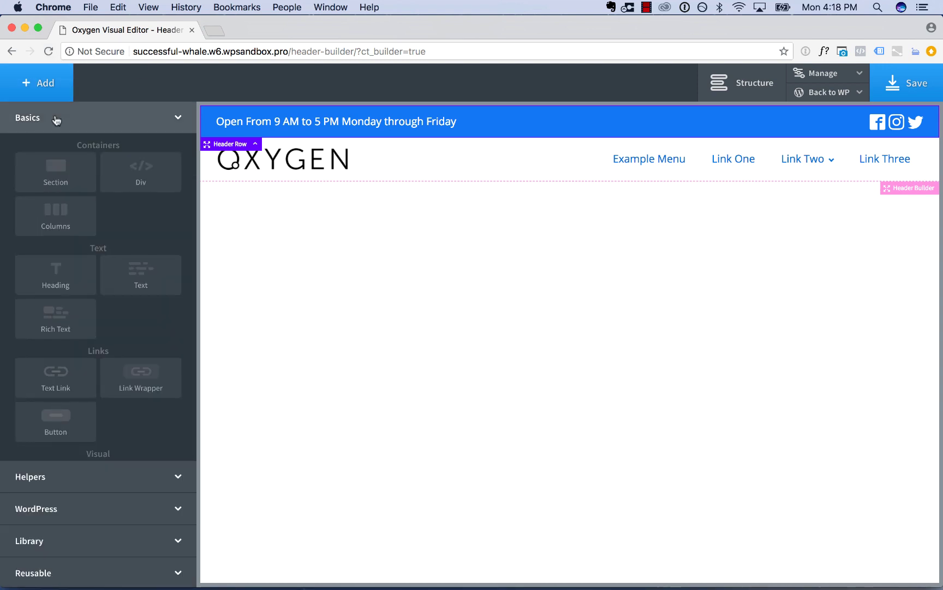
pyautogui.click(67, 167)
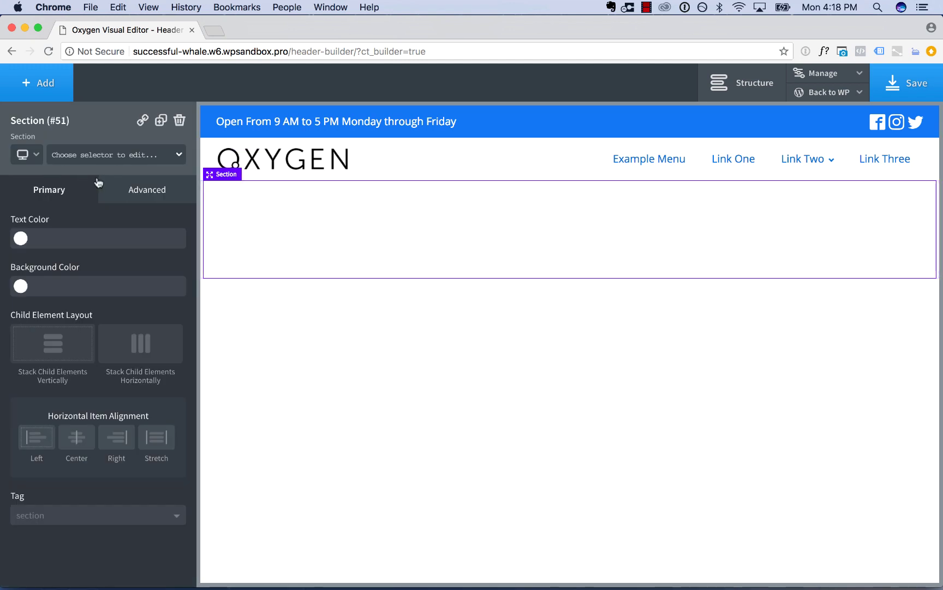
pyautogui.click(122, 192)
pyautogui.click(131, 237)
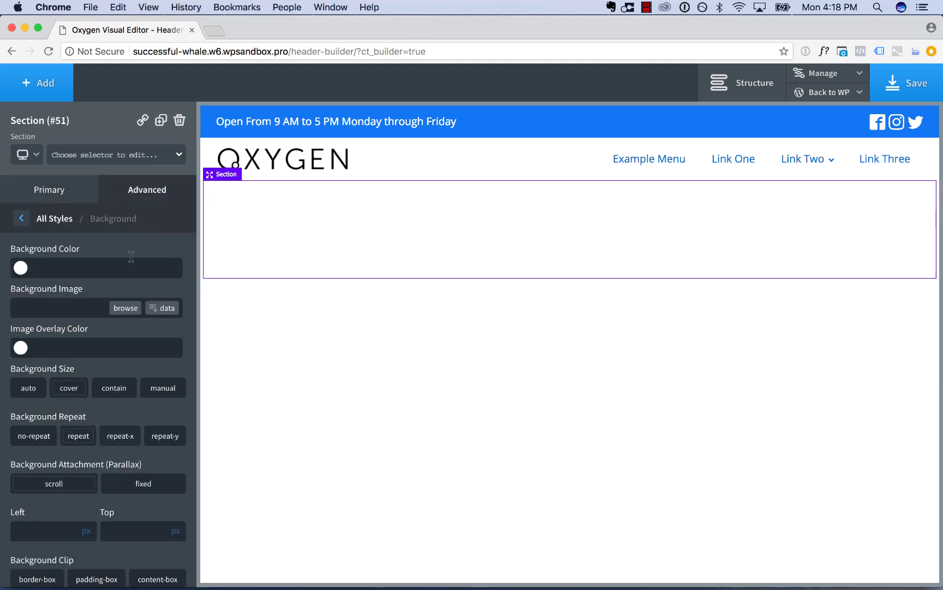
pyautogui.click(131, 308)
pyautogui.click(263, 230)
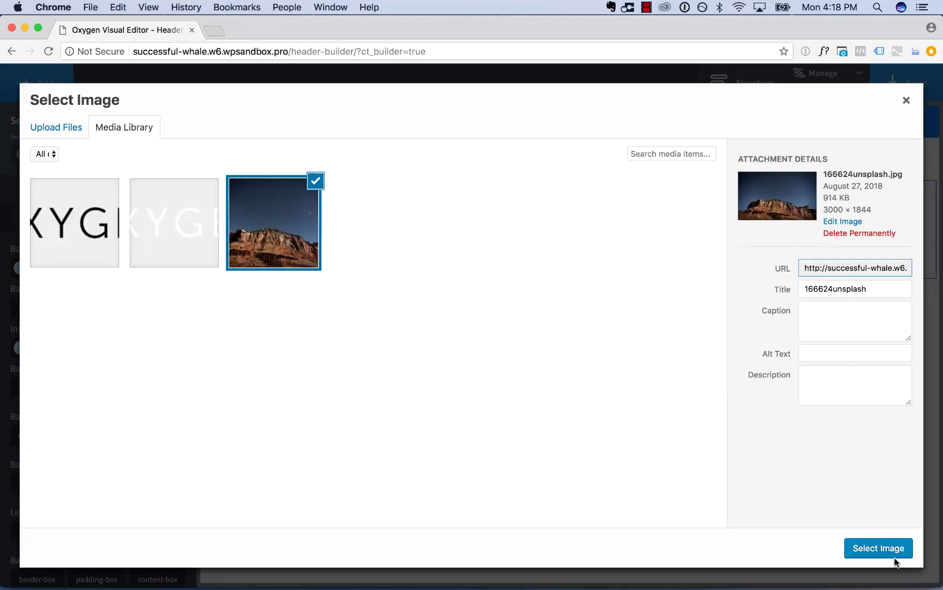
pyautogui.click(890, 558)
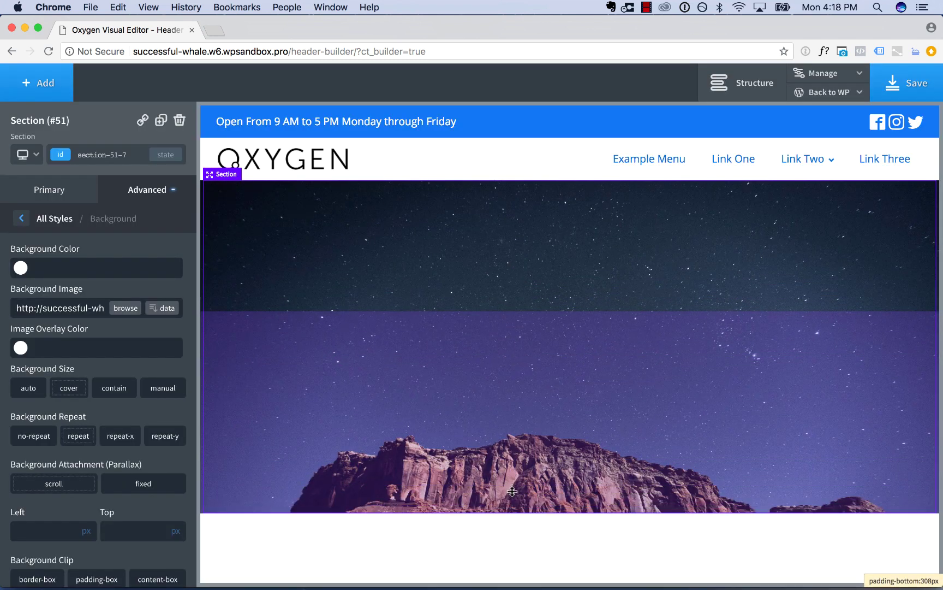
# Step: Add a second Section with a Heading and duplicate it
pyautogui.click(26, 88)
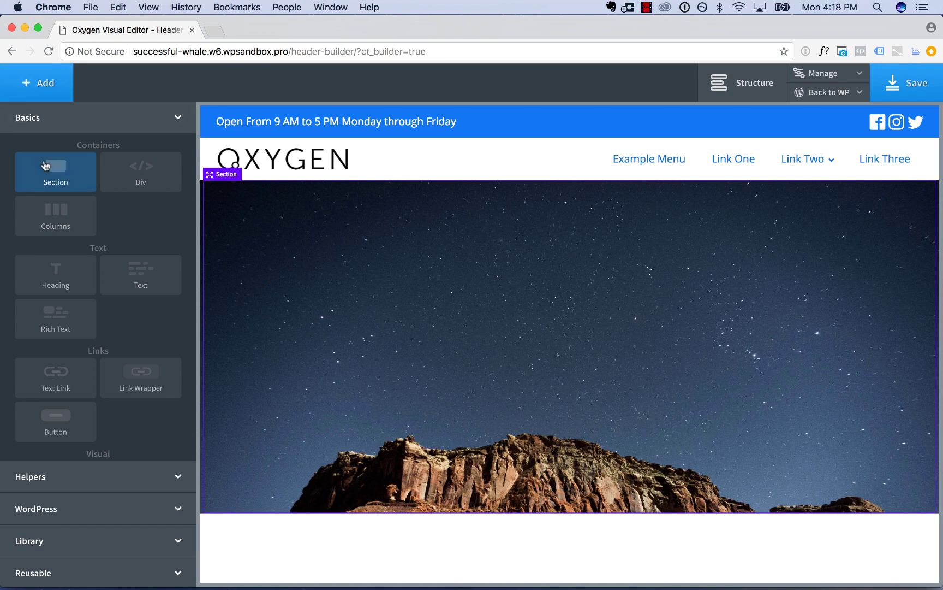
pyautogui.click(56, 172)
pyautogui.click(42, 90)
pyautogui.click(58, 271)
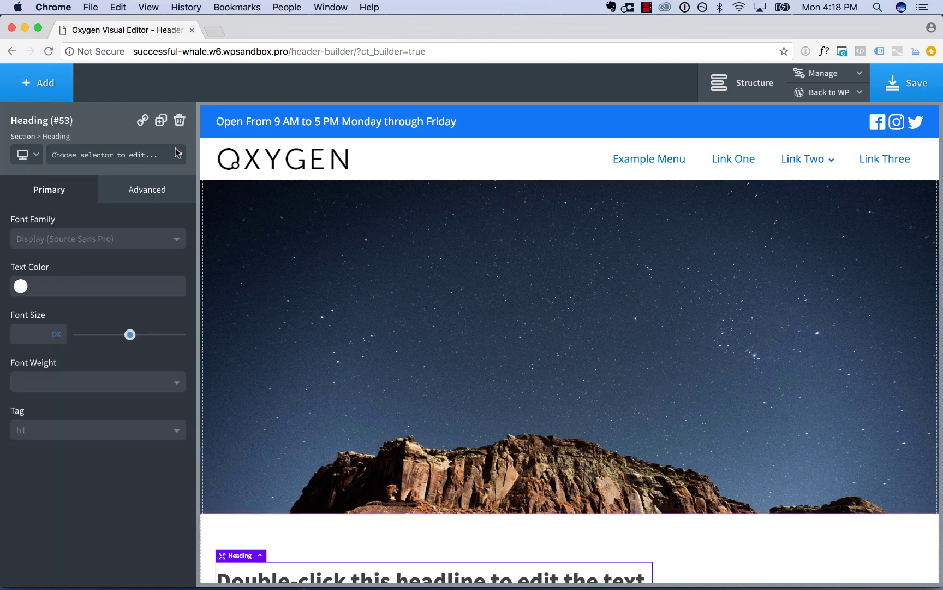
pyautogui.click(242, 528)
pyautogui.click(162, 122)
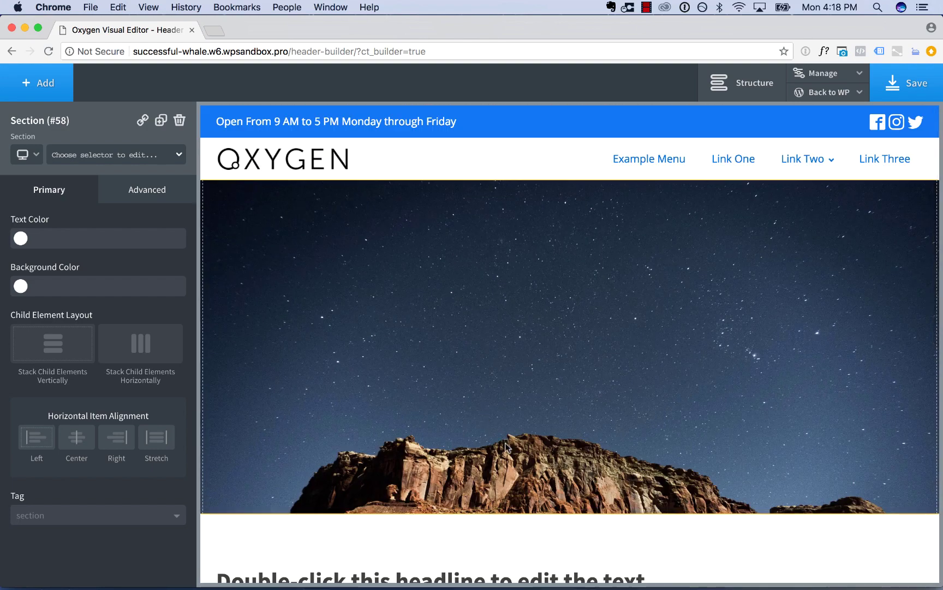
# Step: Make the hero section taller by increasing its padding
pyautogui.click(539, 453)
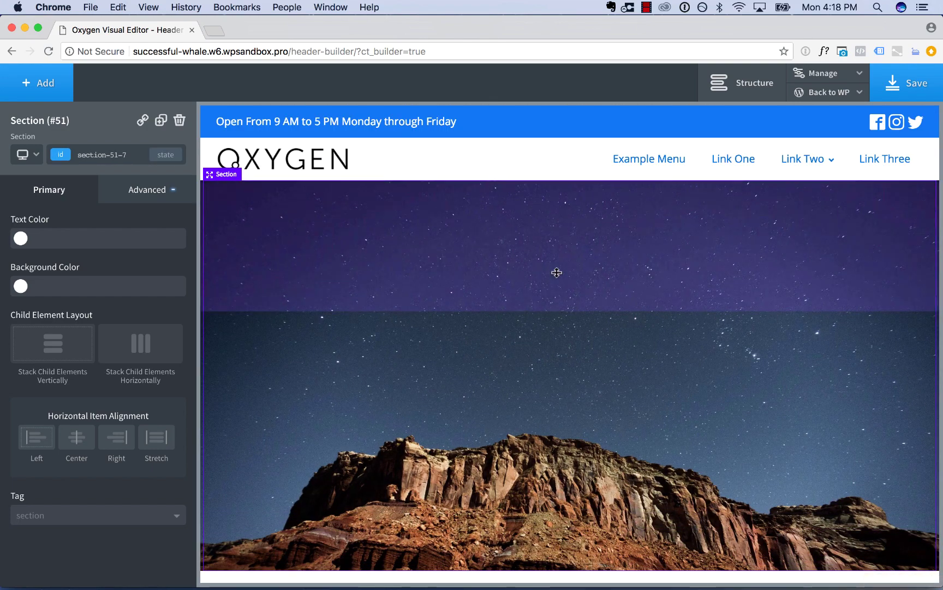
pyautogui.moveTo(557, 272); pyautogui.dragTo(557, 345)
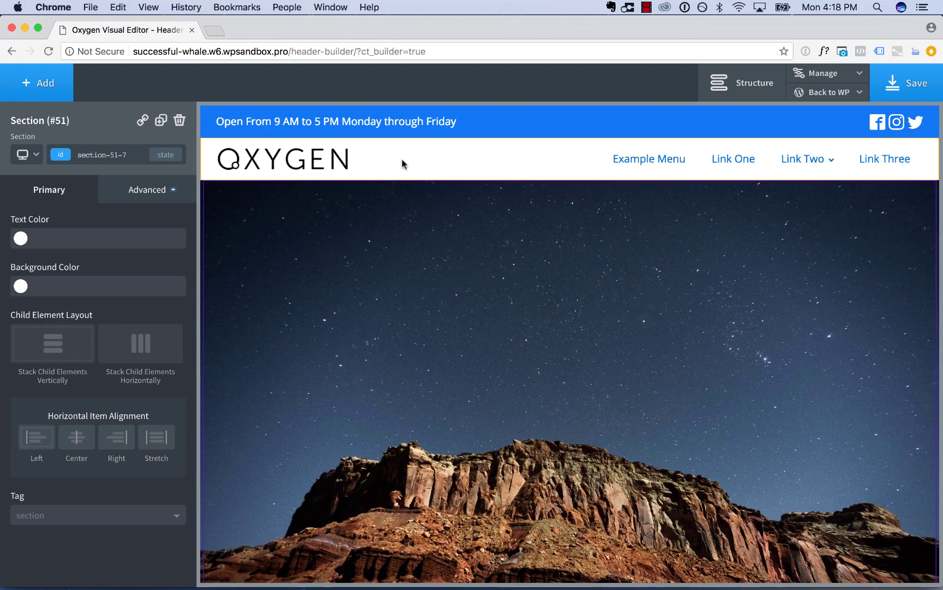
pyautogui.click(401, 160)
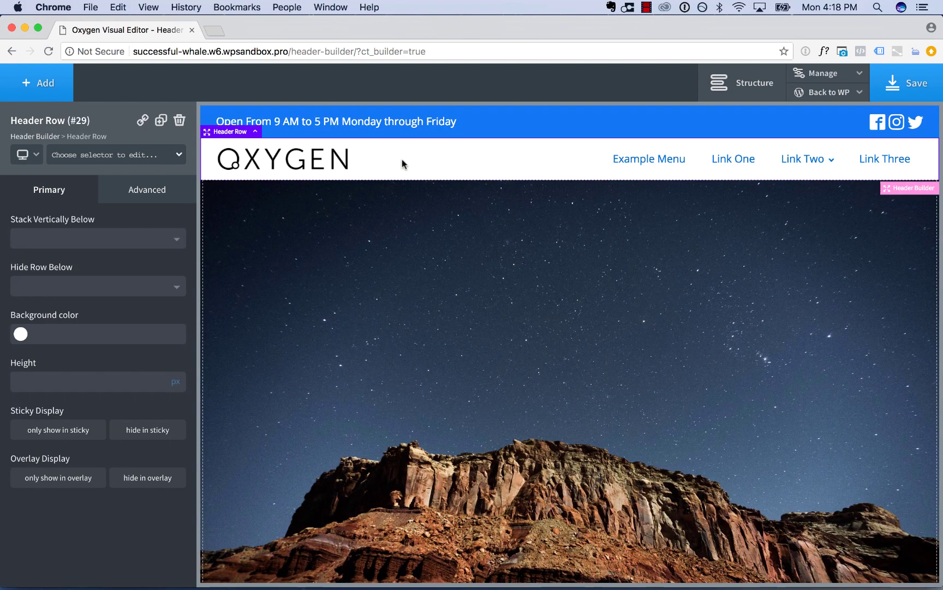
# Step: Enable the sticky header on the Header Builder and test it by scrolling
pyautogui.click(255, 132)
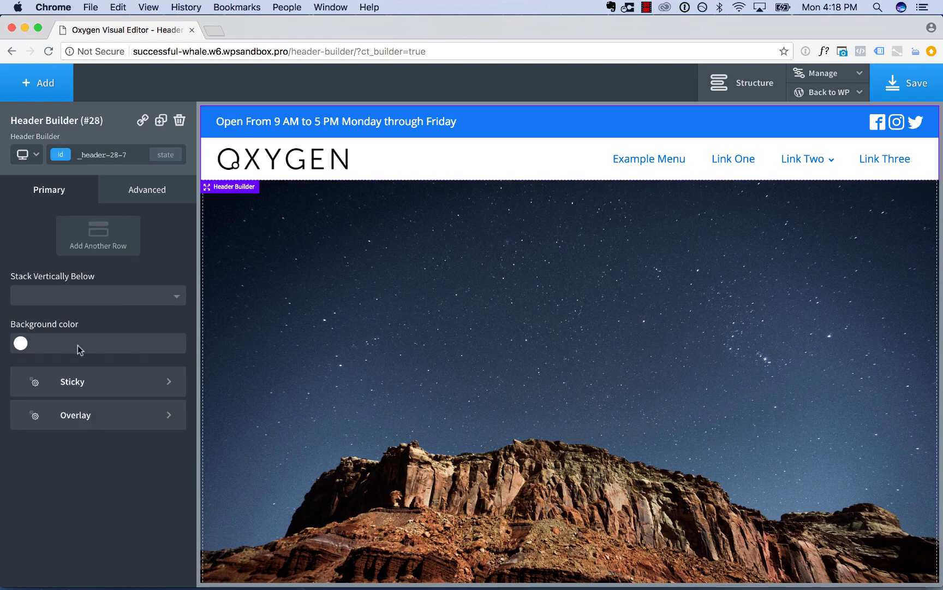
pyautogui.click(78, 382)
pyautogui.click(71, 254)
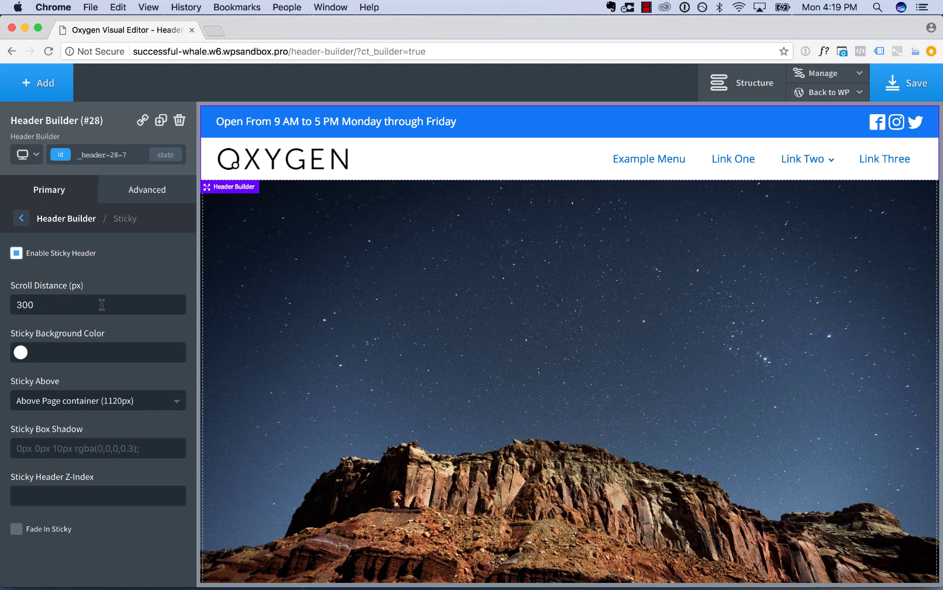
pyautogui.scroll(-10, 514, 341)
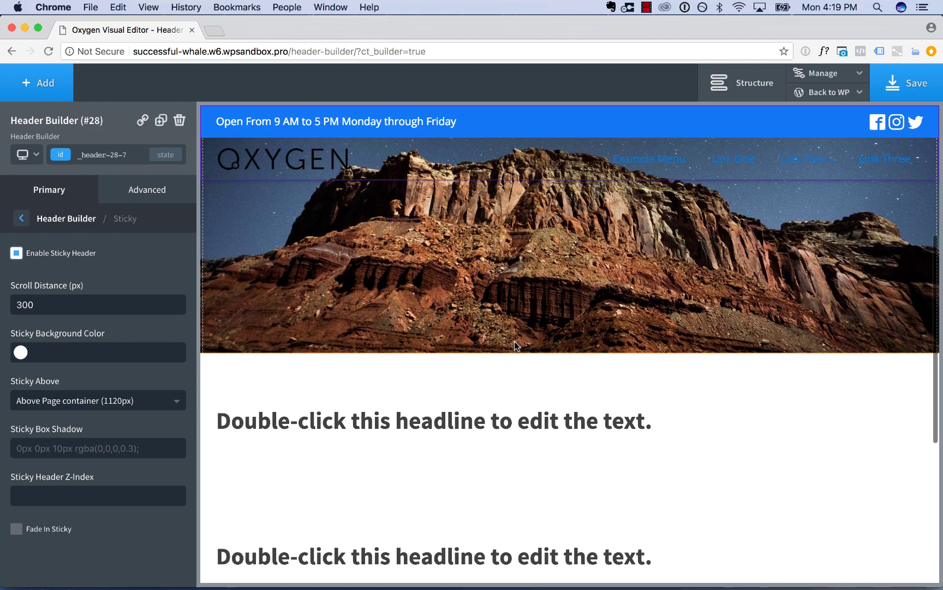
pyautogui.scroll(10, 514, 342)
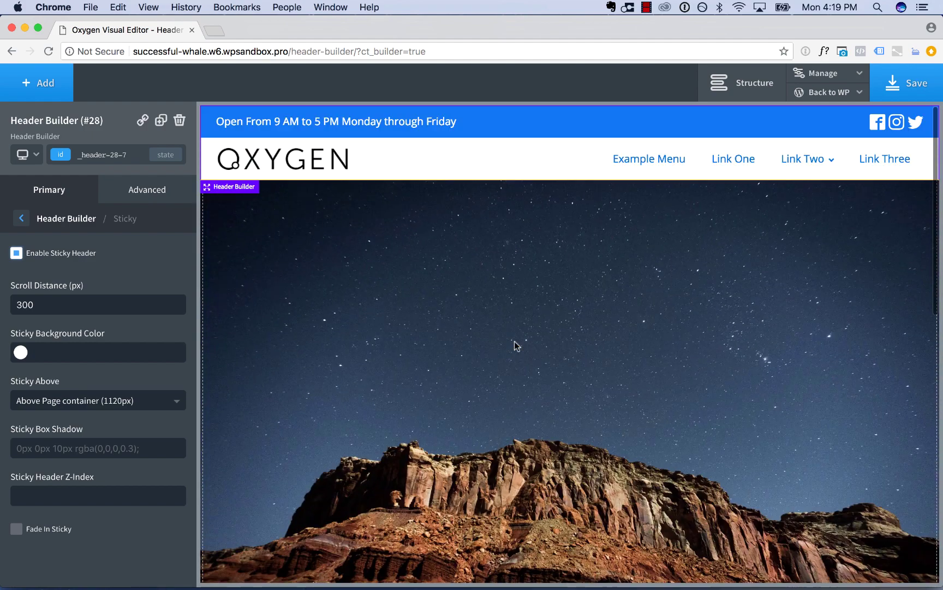
pyautogui.scroll(-5, 514, 341)
pyautogui.scroll(-3, 514, 345)
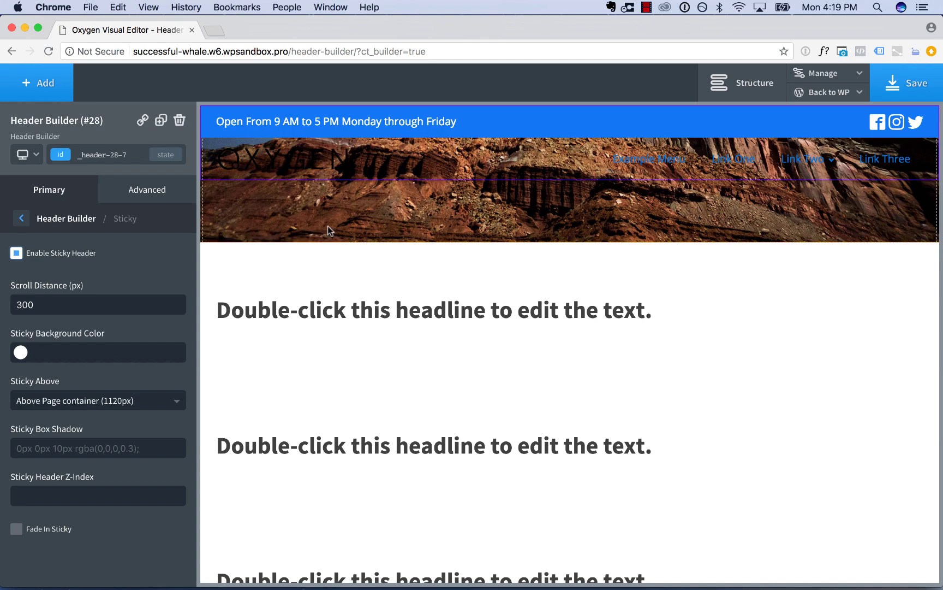
pyautogui.scroll(3, 321, 208)
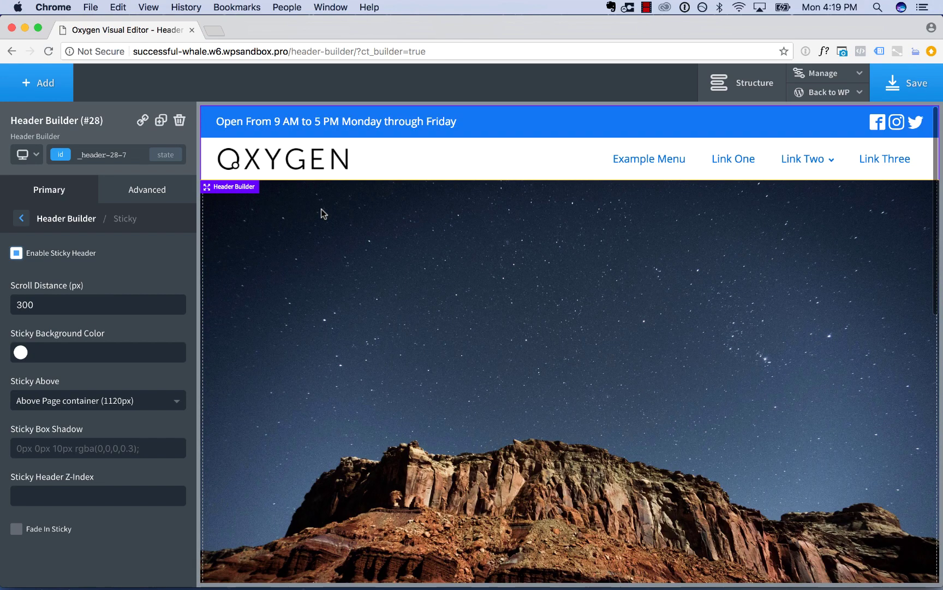
pyautogui.scroll(-3, 321, 209)
pyautogui.scroll(2, 321, 209)
pyautogui.scroll(-8, 321, 208)
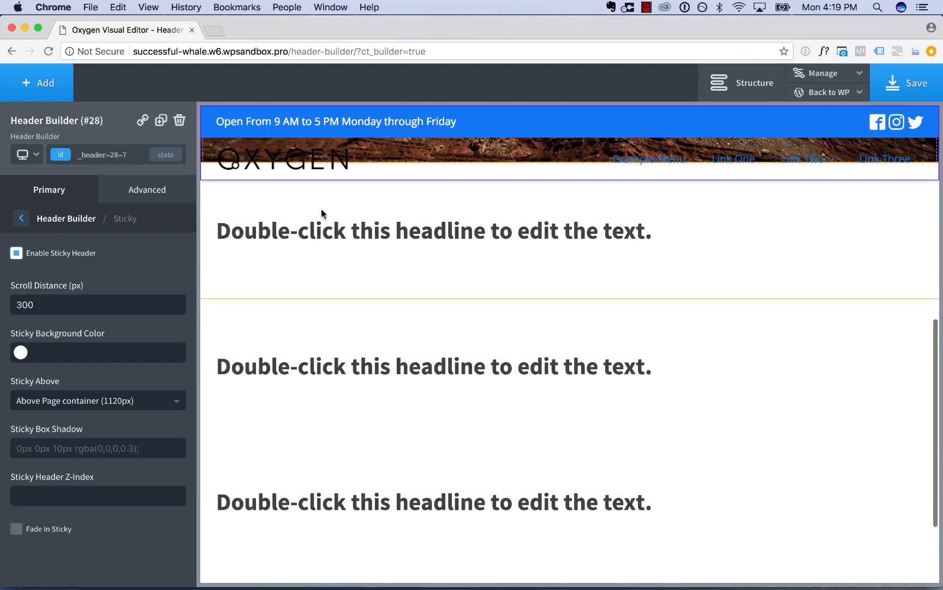
pyautogui.scroll(8, 389, 256)
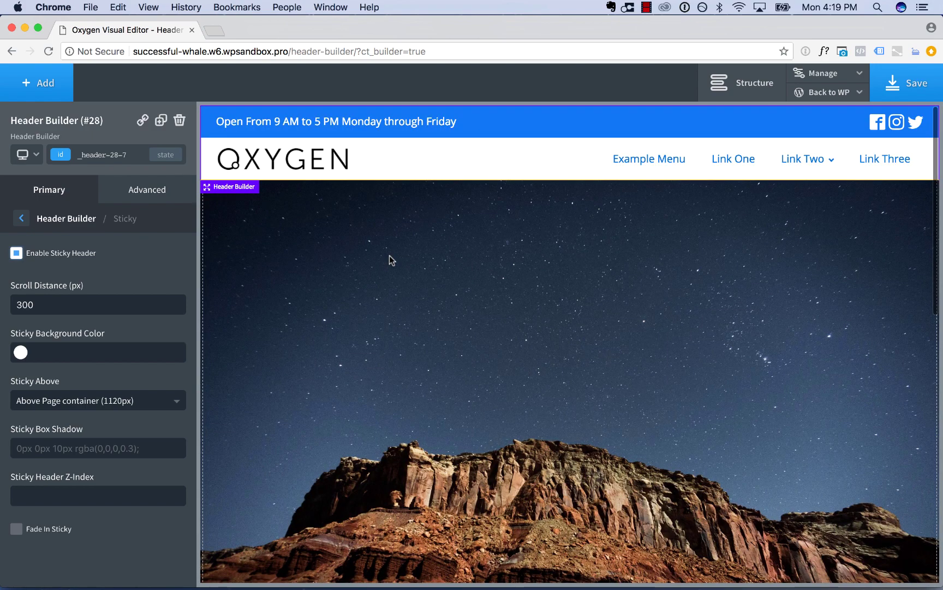
# Step: Set the sticky background color to white #ffffff and check it while scrolling
pyautogui.click(22, 355)
pyautogui.click(42, 390)
pyautogui.click(18, 374)
pyautogui.click(69, 333)
pyautogui.scroll(-8, 391, 347)
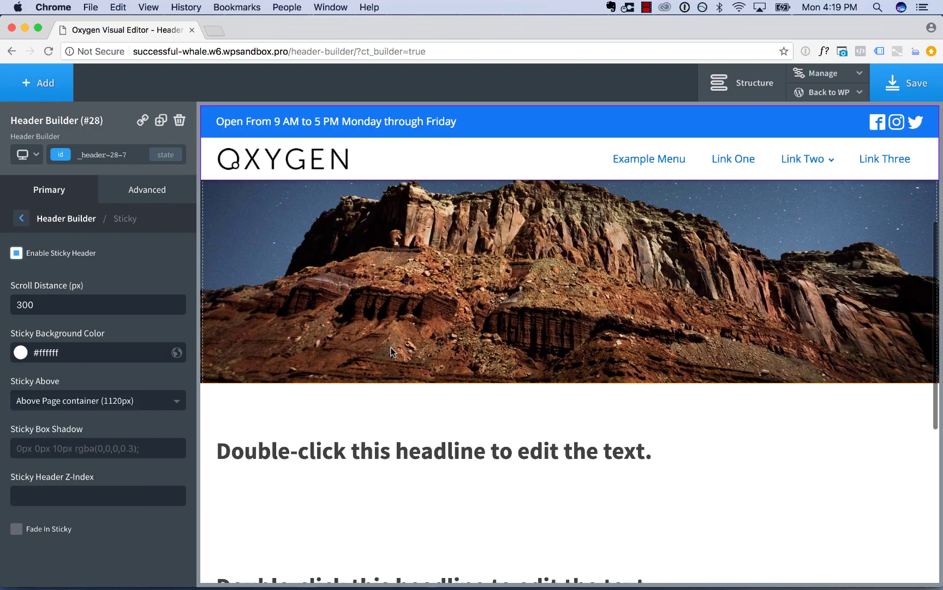
pyautogui.scroll(8, 391, 347)
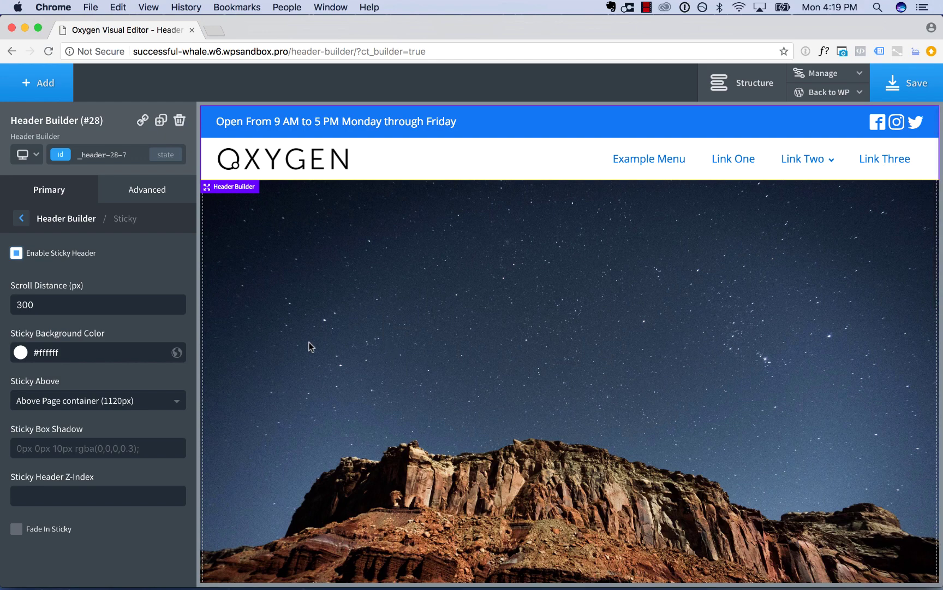
pyautogui.scroll(-8, 310, 347)
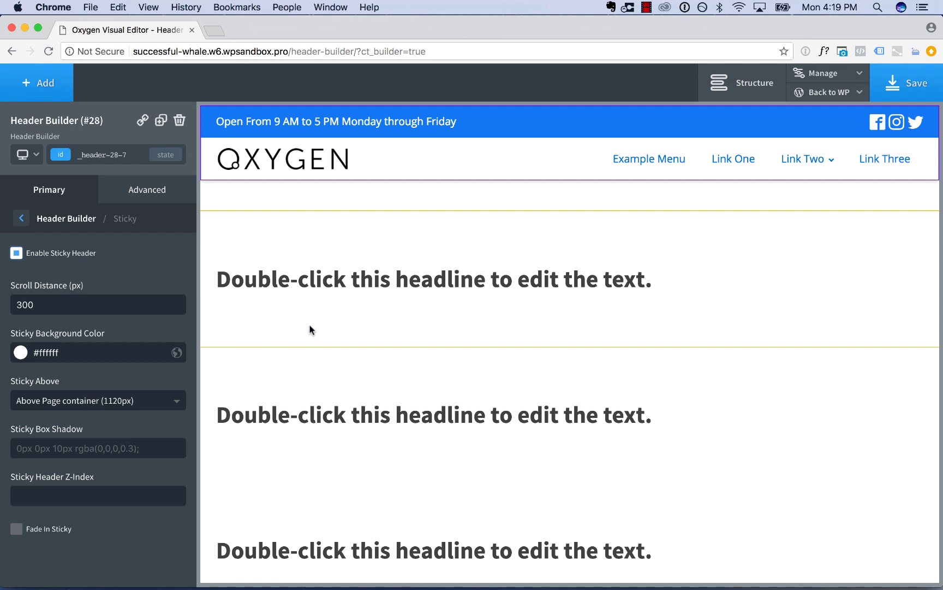
pyautogui.scroll(5, 309, 325)
pyautogui.scroll(-6, 309, 326)
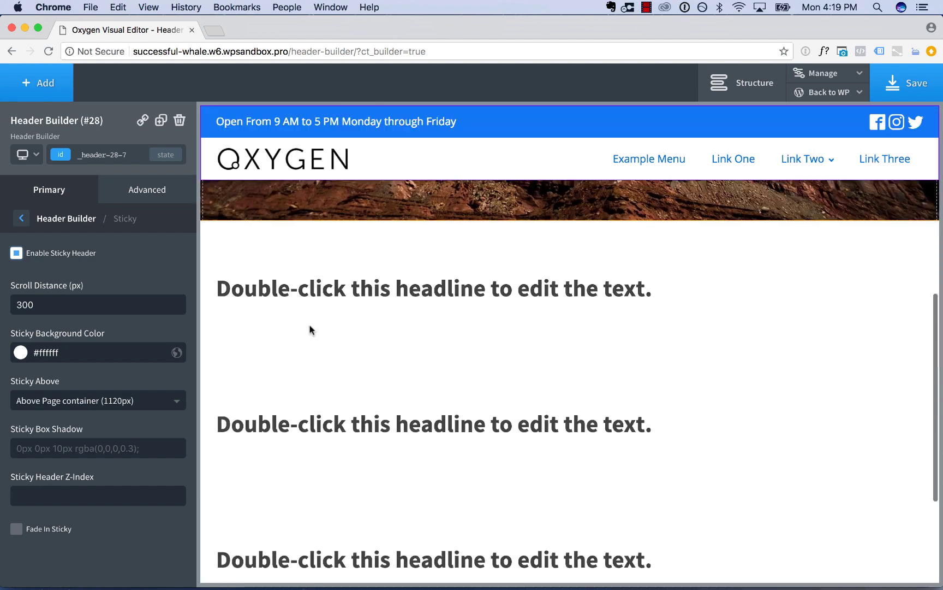
# Step: Make the header sticky only on screens wider than 992px
pyautogui.click(84, 404)
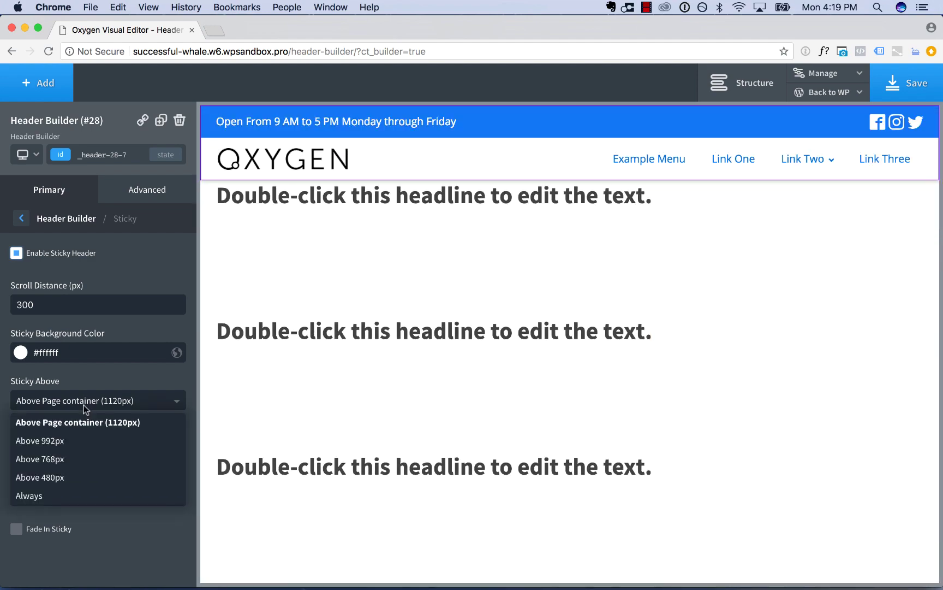
pyautogui.click(79, 443)
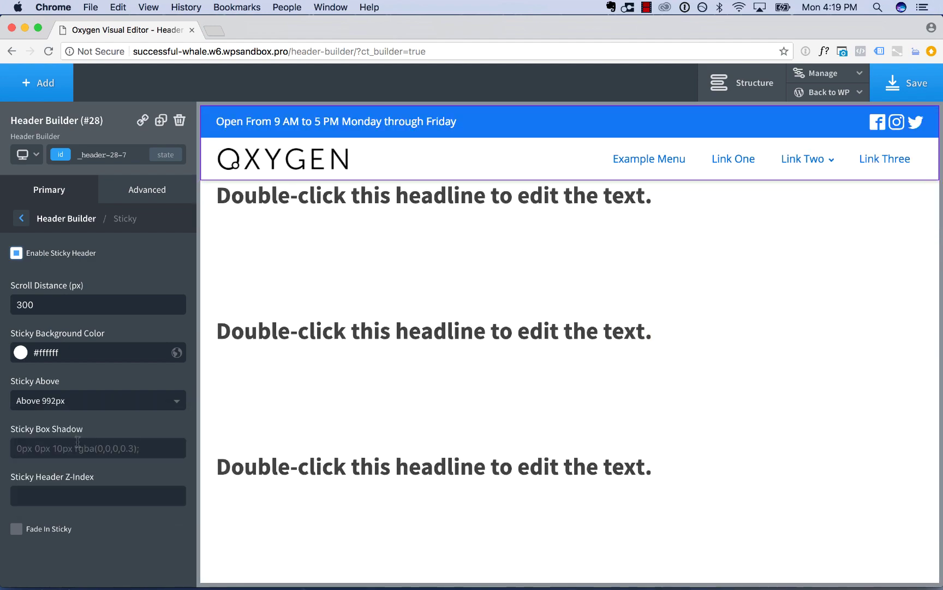
pyautogui.scroll(5, 315, 202)
pyautogui.scroll(-4, 314, 201)
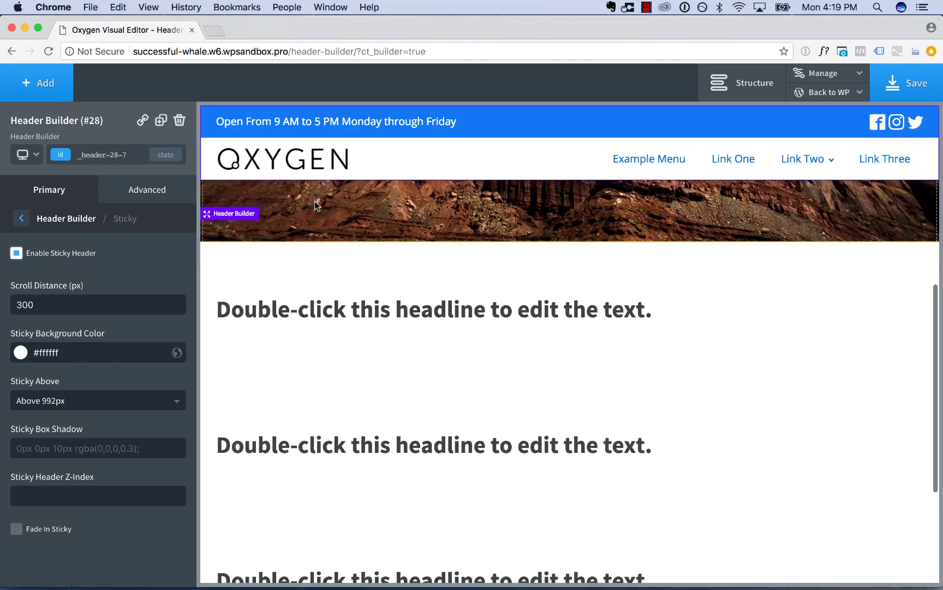
# Step: Preview the page at mobile width to check the header
pyautogui.click(36, 154)
pyautogui.click(59, 232)
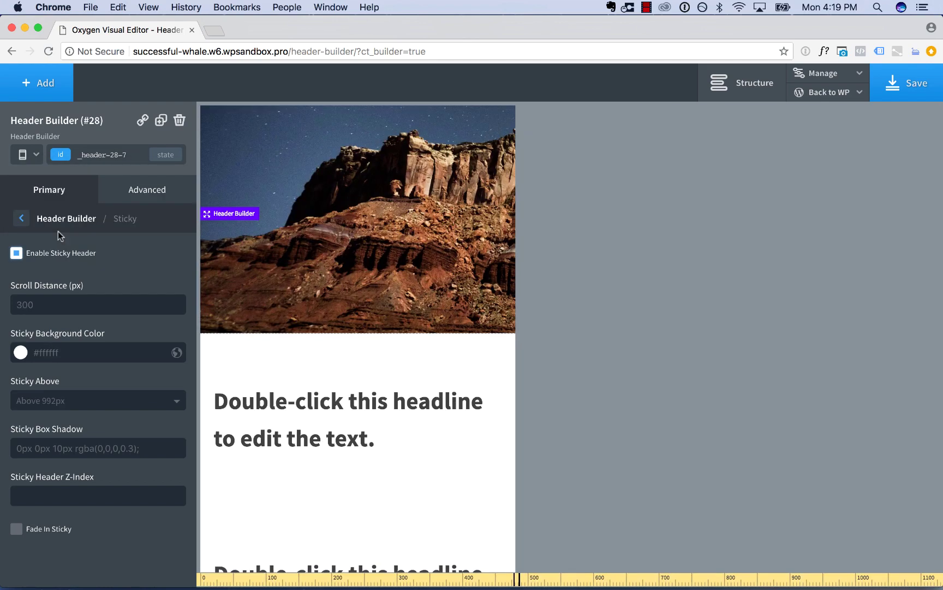
pyautogui.scroll(-10, 334, 306)
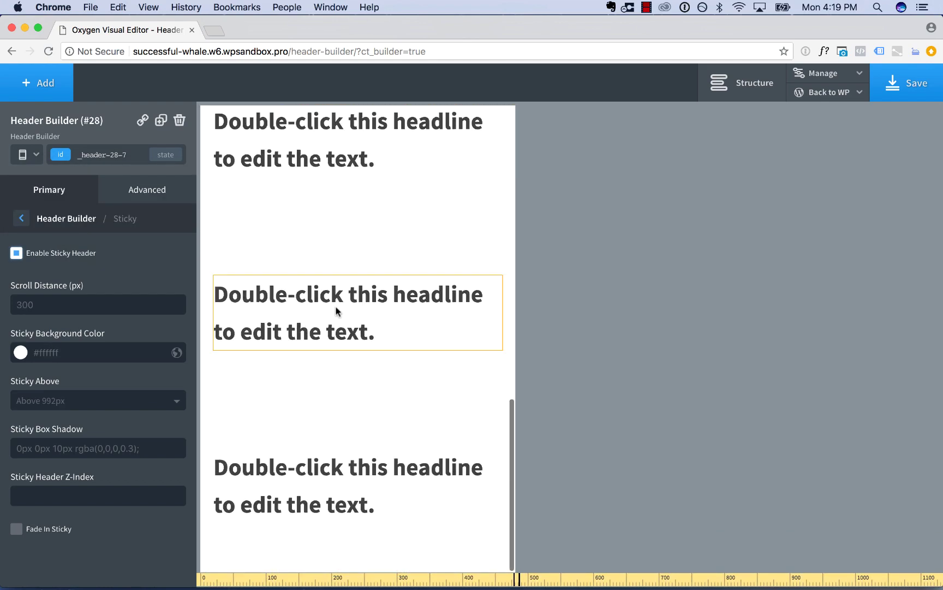
pyautogui.scroll(5, 336, 307)
pyautogui.scroll(5, 337, 307)
# Step: Compare the header at the page-container and narrower widths, then return to full width
pyautogui.click(36, 154)
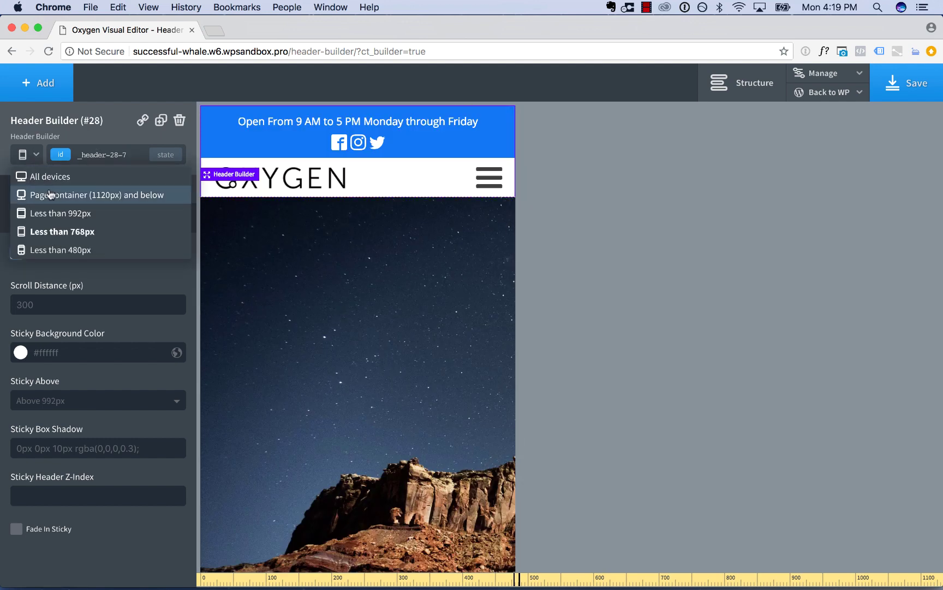
pyautogui.click(50, 214)
pyautogui.click(34, 155)
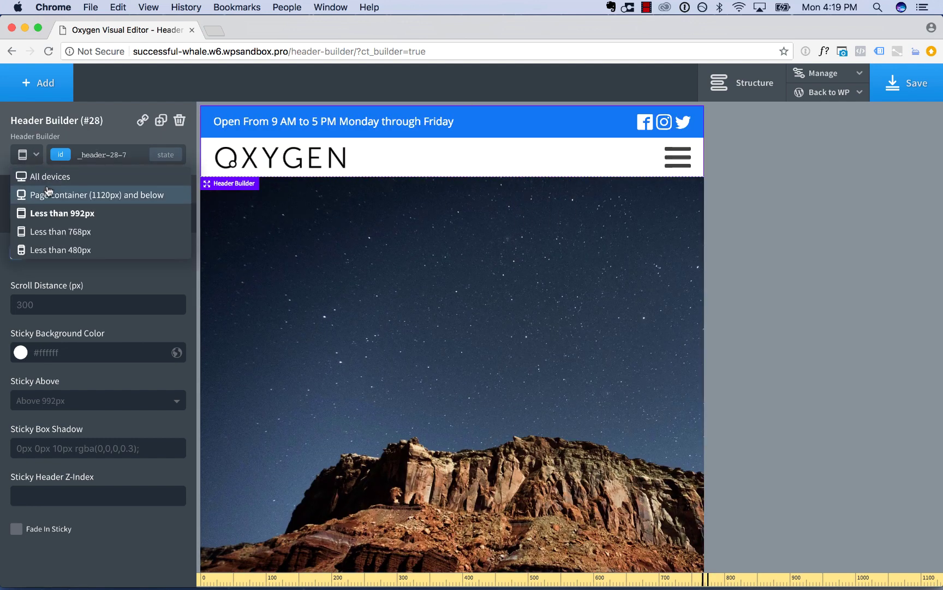
pyautogui.click(49, 194)
pyautogui.scroll(-10, 382, 297)
pyautogui.scroll(10, 383, 297)
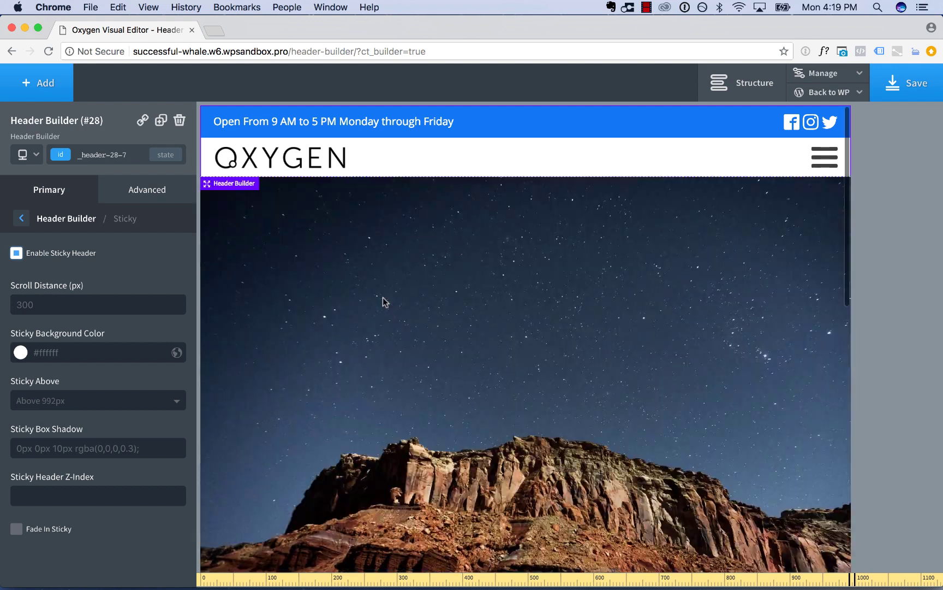
pyautogui.click(34, 154)
pyautogui.click(46, 176)
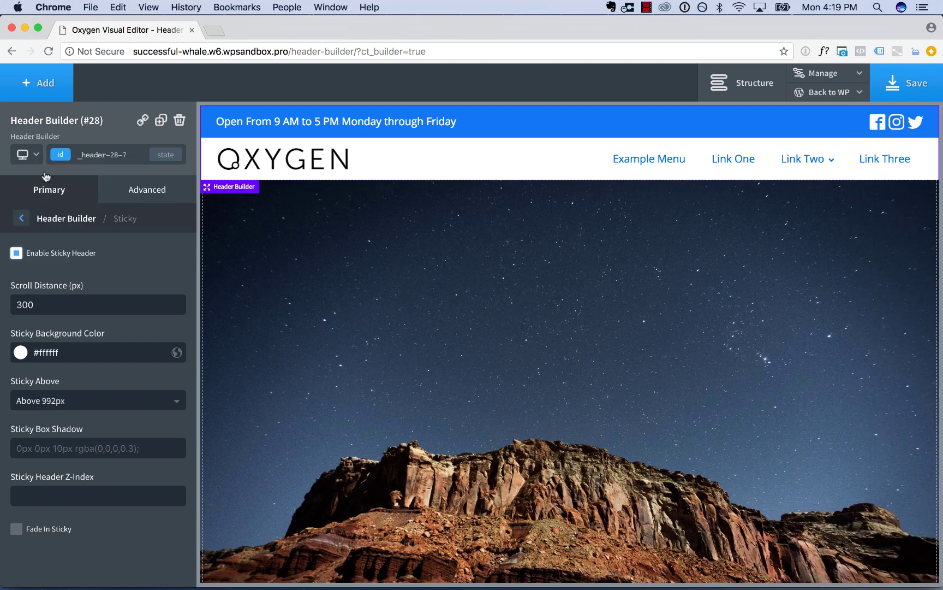
pyautogui.scroll(-5, 474, 372)
# Step: Set Sticky Above to 'Above Page container (1120px)' and enable Fade In Sticky
pyautogui.click(98, 402)
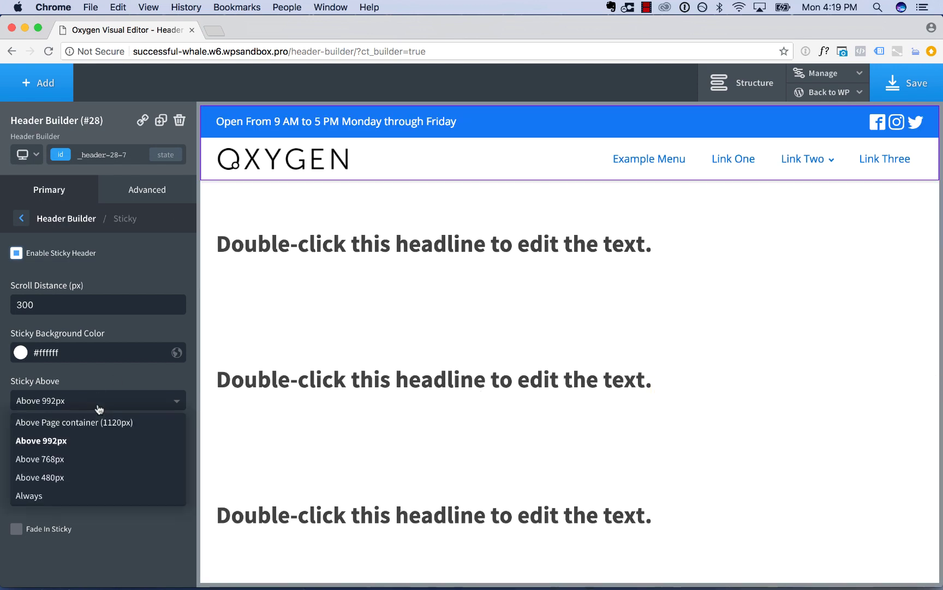
pyautogui.click(89, 423)
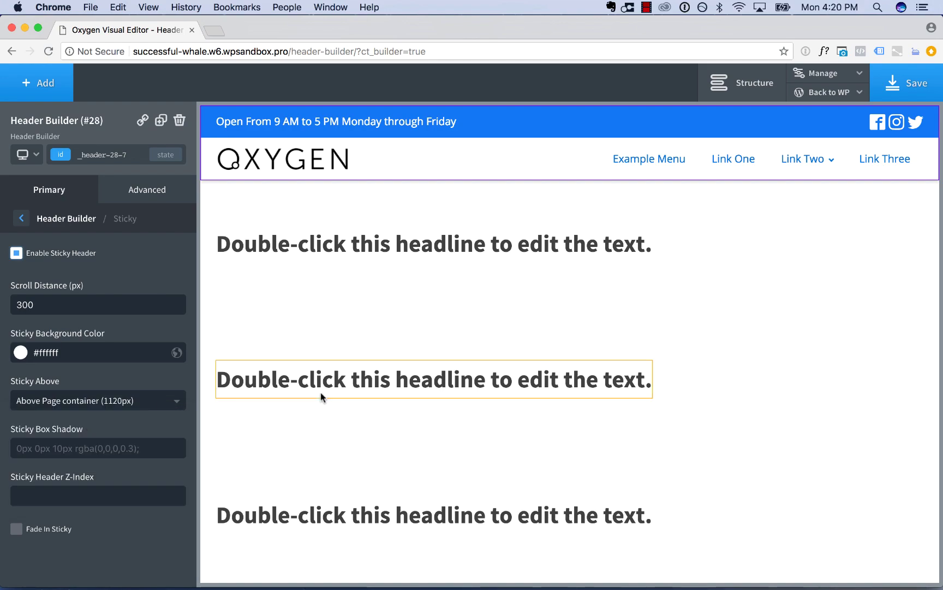
pyautogui.scroll(5, 320, 392)
pyautogui.scroll(-5, 321, 392)
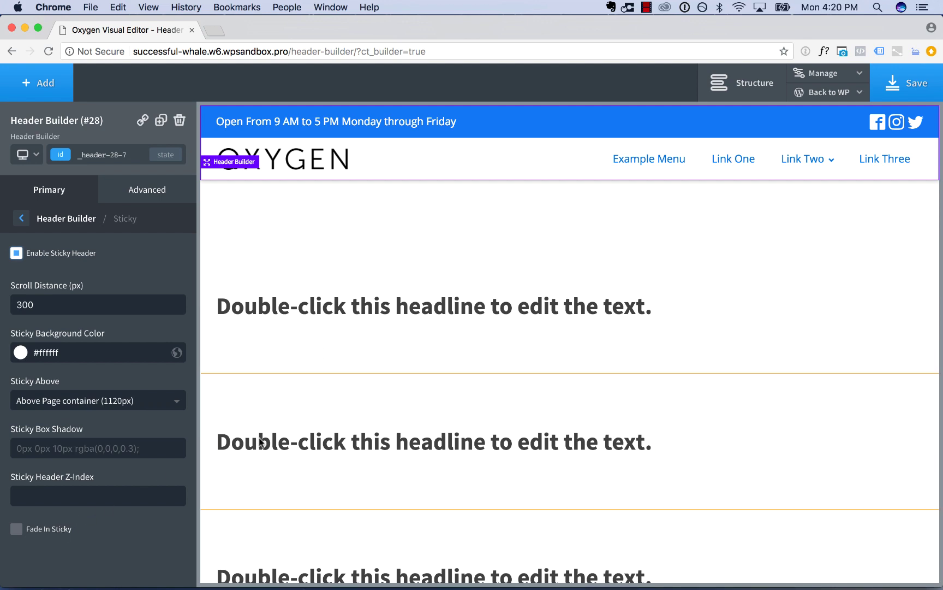
pyautogui.scroll(5, 259, 437)
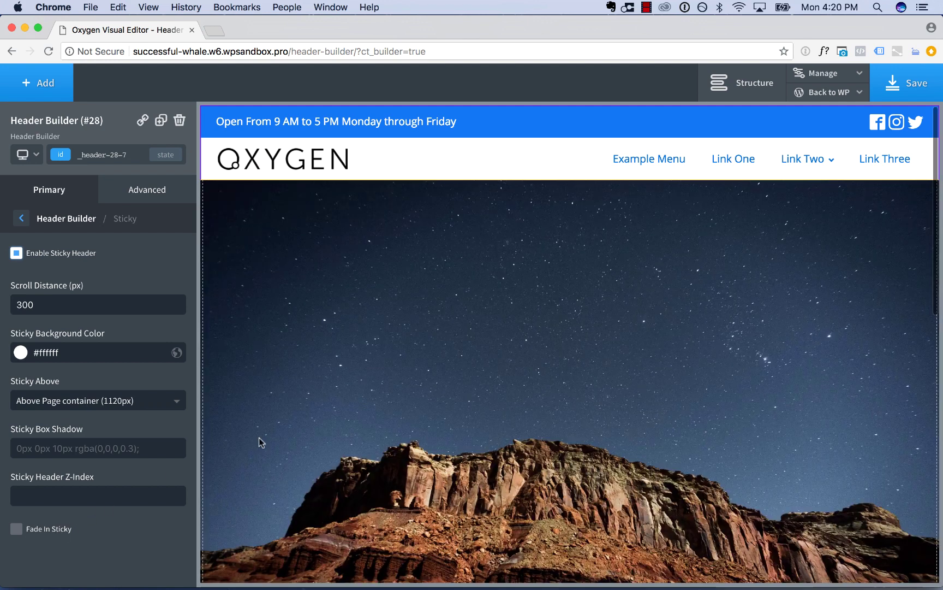
pyautogui.click(40, 530)
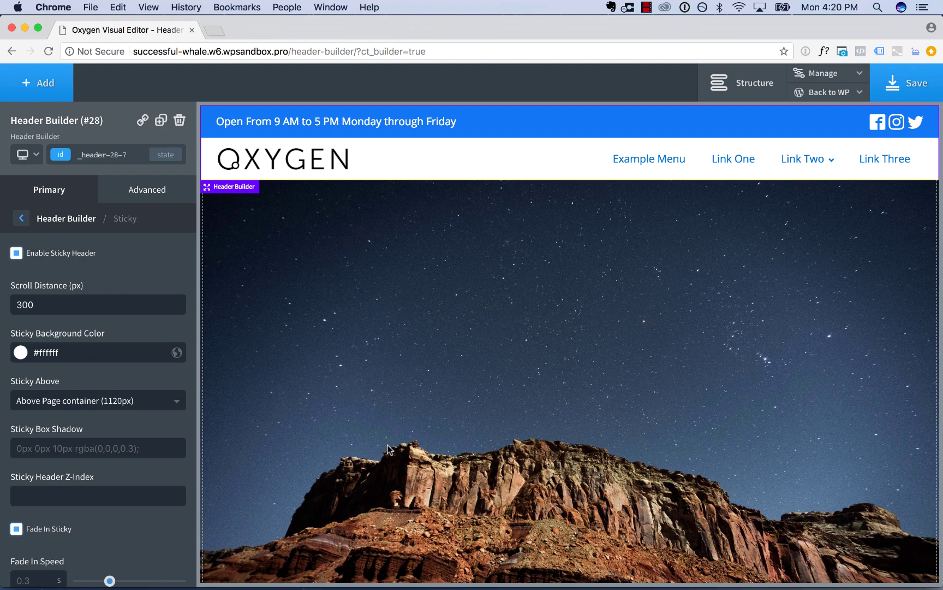
# Step: Raise the sticky Fade In Speed from 0.3 to 0.7 s and scroll to preview the fade
pyautogui.moveTo(110, 581); pyautogui.dragTo(150, 581)
pyautogui.scroll(-5, 417, 375)
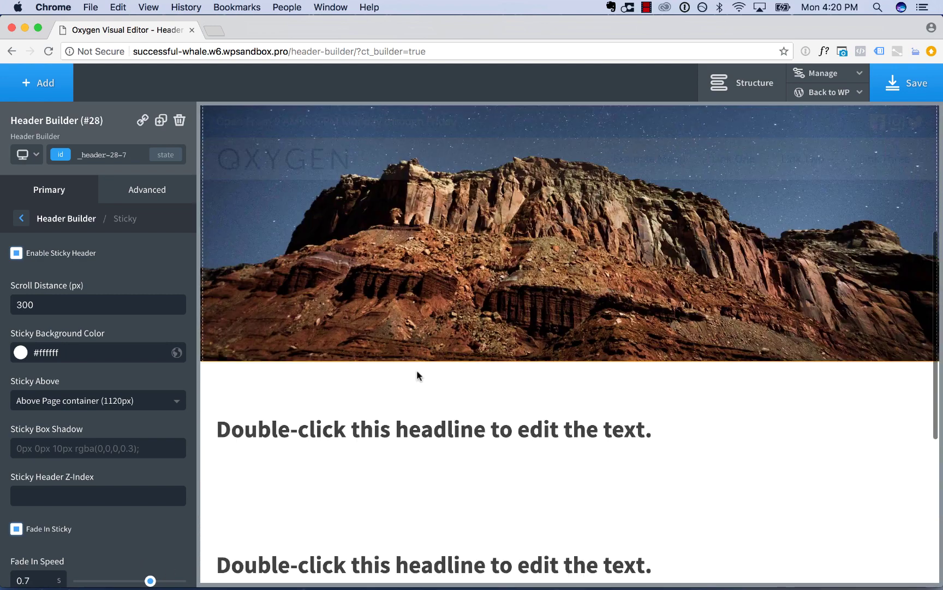
pyautogui.scroll(-2, 416, 376)
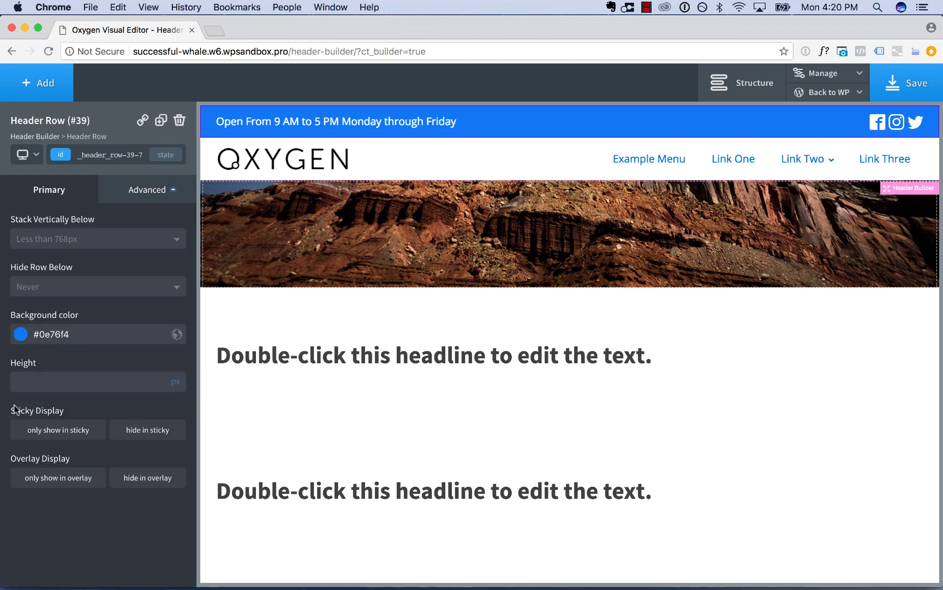
# Step: Hide the blue opening-hours row whenever the header is sticky
pyautogui.click(156, 433)
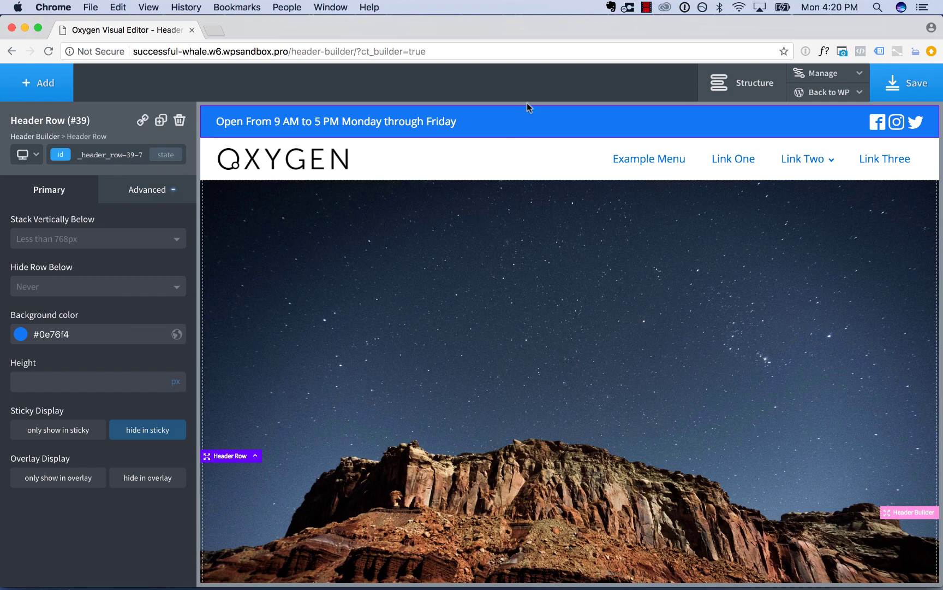
pyautogui.scroll(-10, 499, 368)
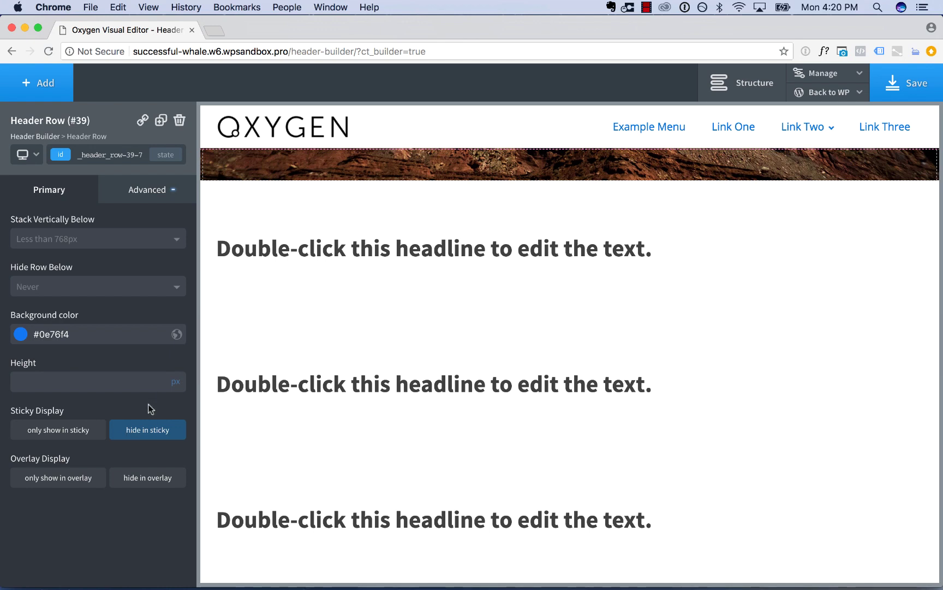
pyautogui.scroll(5, 599, 365)
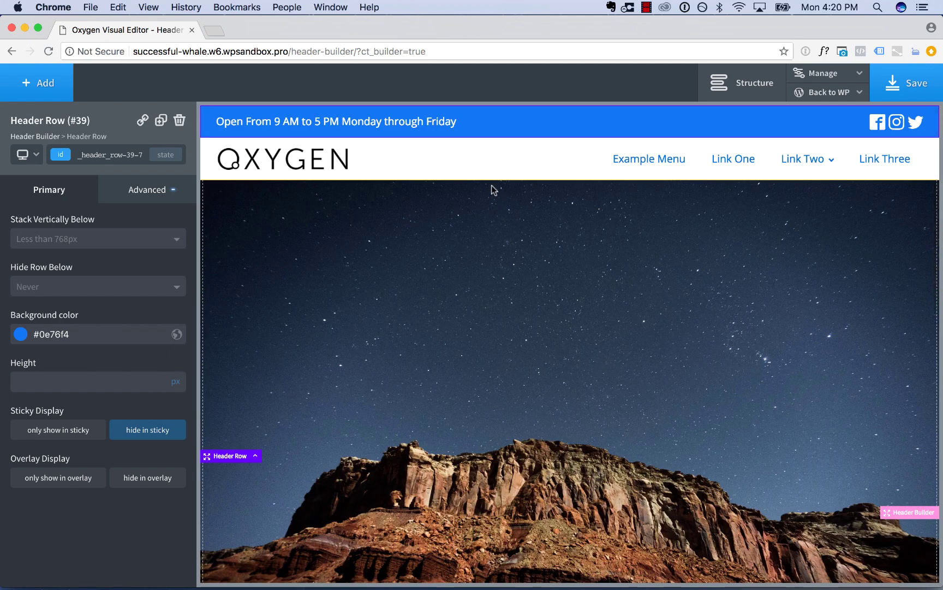
# Step: Duplicate the white logo-and-menu header row
pyautogui.click(473, 156)
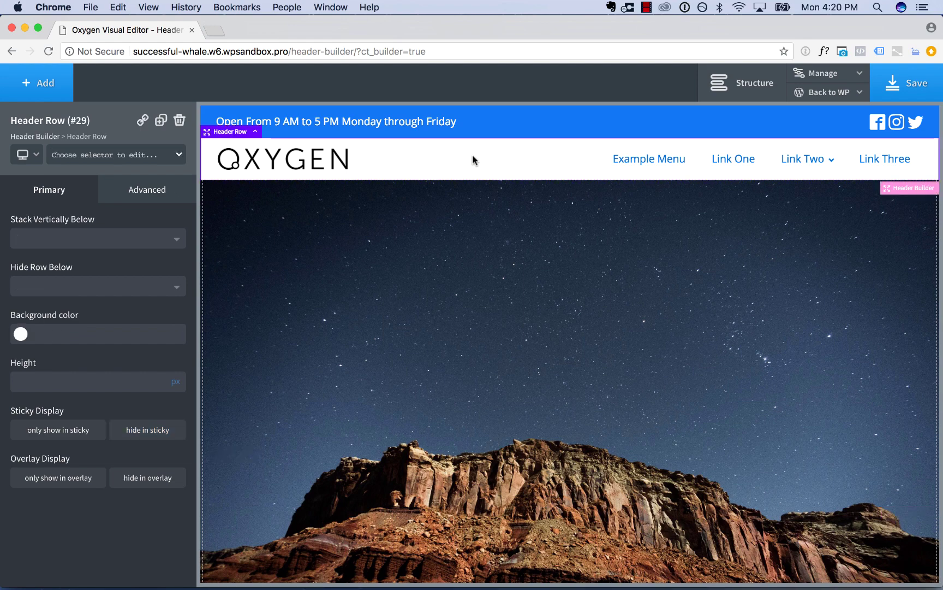
pyautogui.moveTo(801, 161)
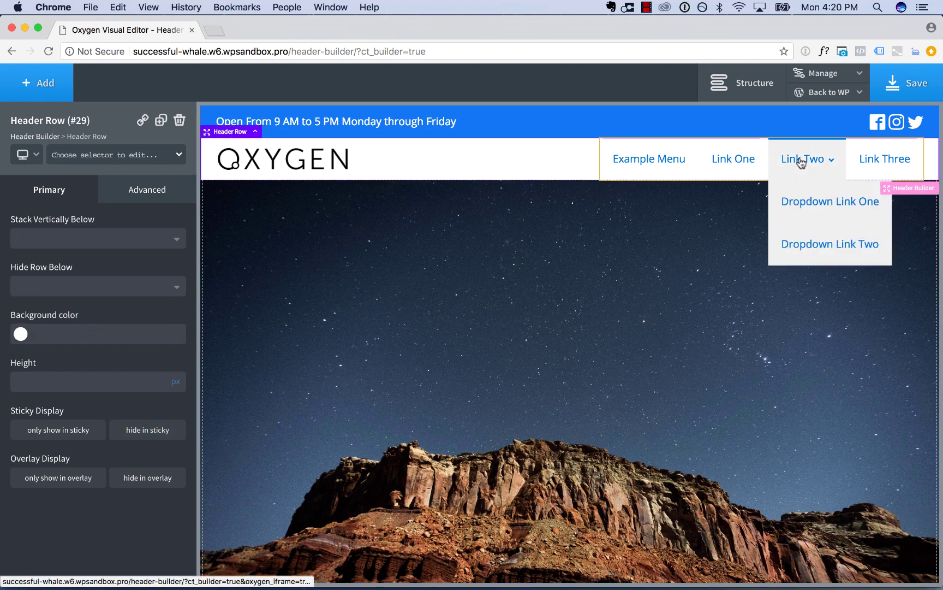
pyautogui.click(160, 122)
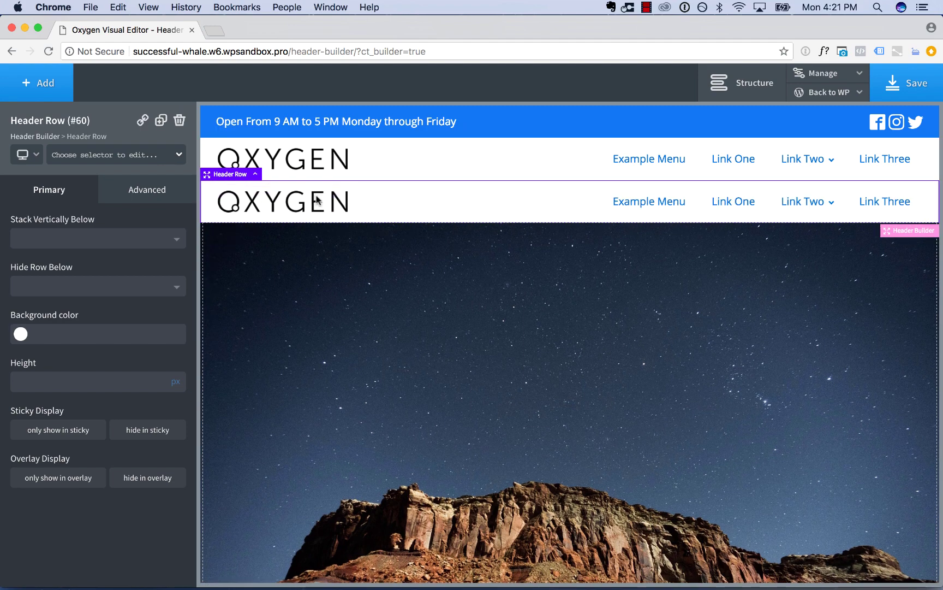
# Step: Add a Button to the second header row and delete that row's Menu
pyautogui.click(44, 91)
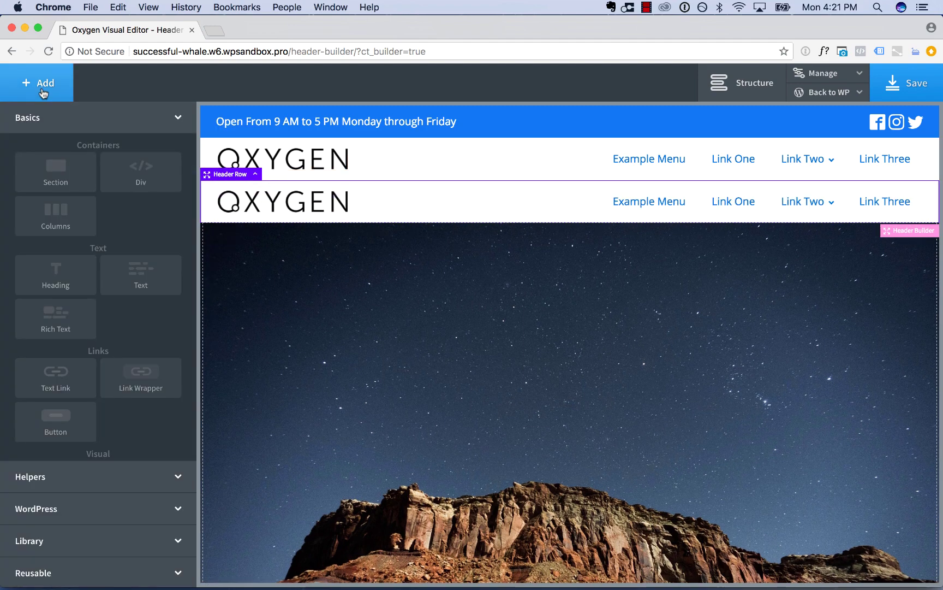
pyautogui.click(45, 428)
pyautogui.click(649, 202)
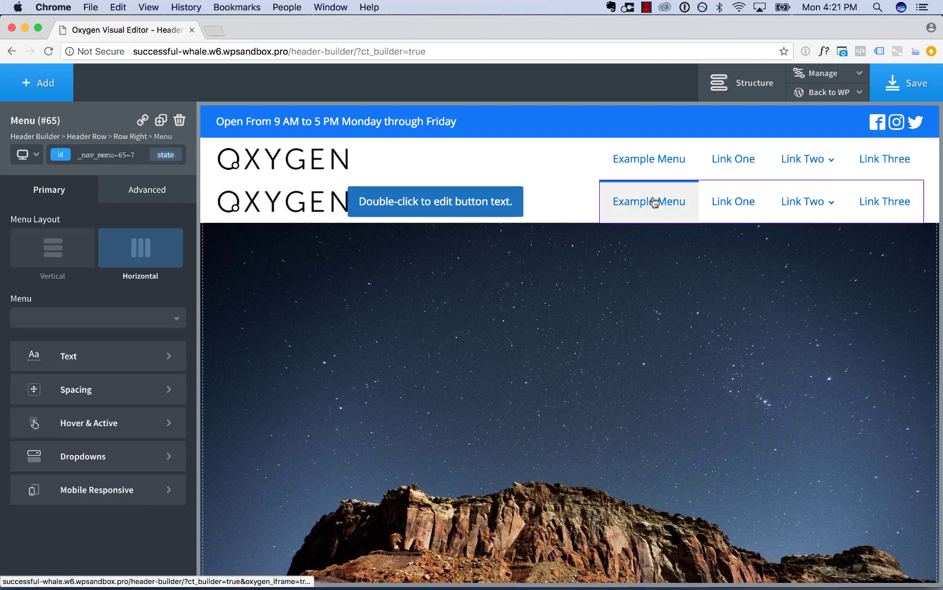
pyautogui.click(179, 120)
# Step: Rename the button 'Sign Up Now', place it at the row's right, and add row padding
pyautogui.doubleClick(412, 195)
pyautogui.write('Sign Up Now')
pyautogui.click(478, 207)
pyautogui.moveTo(388, 197); pyautogui.dragTo(777, 202)
pyautogui.click(627, 183)
pyautogui.moveTo(626, 182); pyautogui.dragTo(625, 225)
# Step: Set the logo height to 20 and tighten the row and button padding
pyautogui.click(302, 210)
pyautogui.doubleClick(128, 290)
pyautogui.write('20')
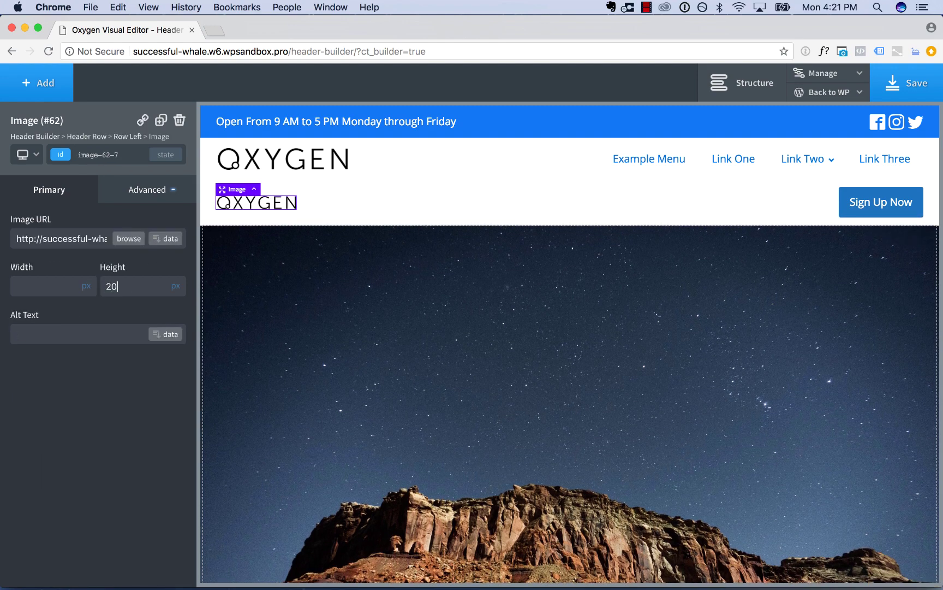
pyautogui.click(688, 219)
pyautogui.moveTo(689, 219); pyautogui.dragTo(708, 181)
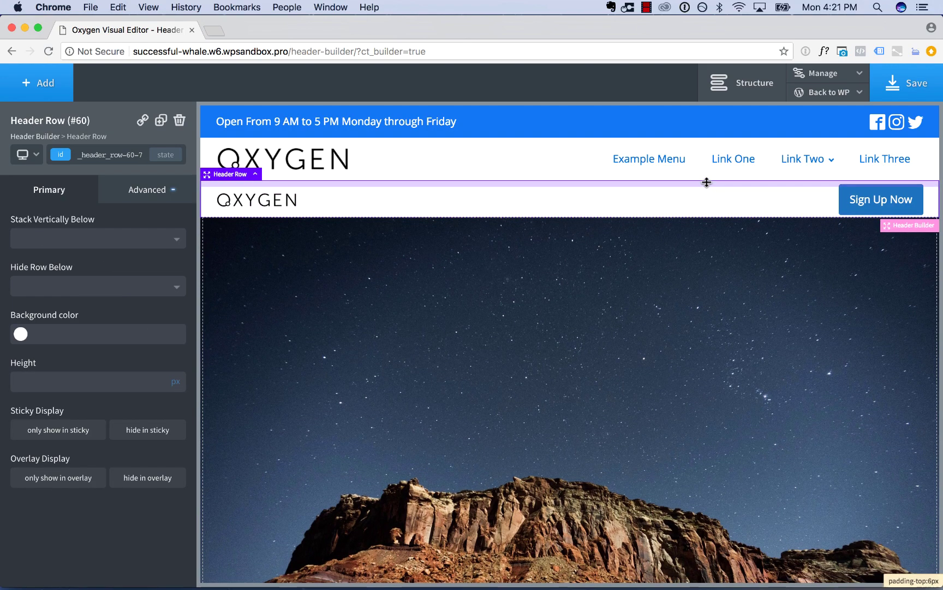
pyautogui.click(857, 200)
pyautogui.moveTo(866, 214); pyautogui.dragTo(867, 210)
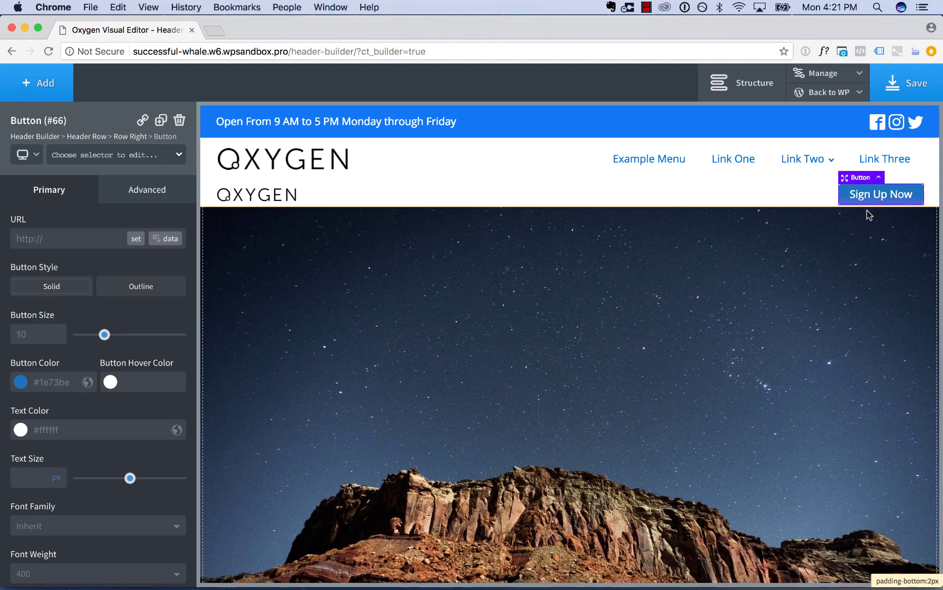
pyautogui.click(866, 210)
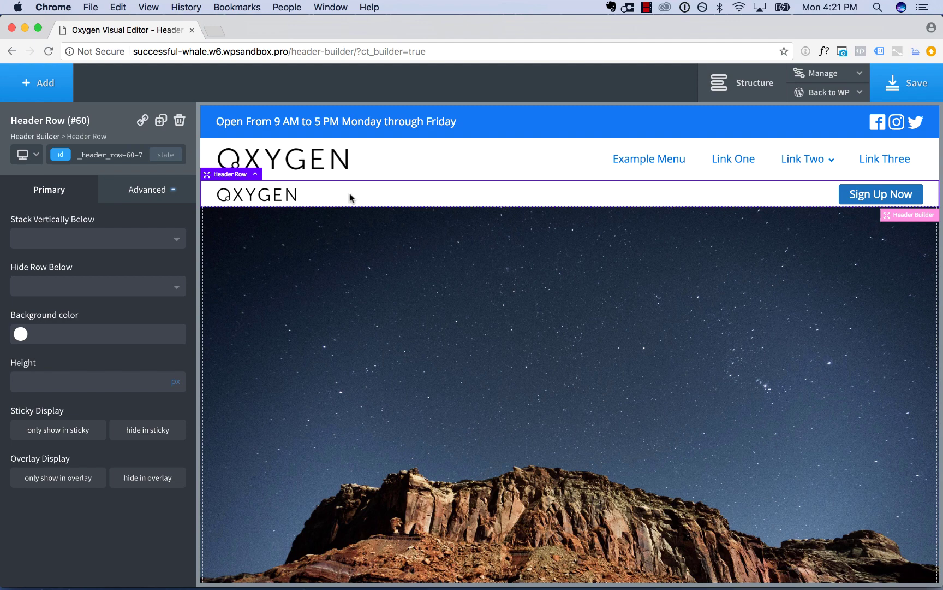
# Step: Show the Sign Up Now row only when sticky, and hide the logo-and-menu row in sticky mode
pyautogui.click(68, 432)
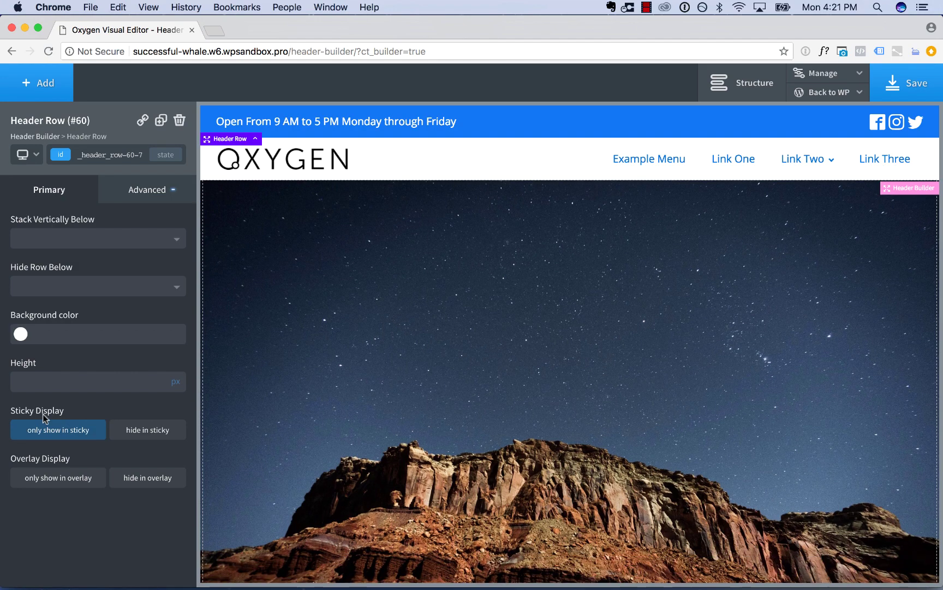
pyautogui.scroll(-5, 455, 306)
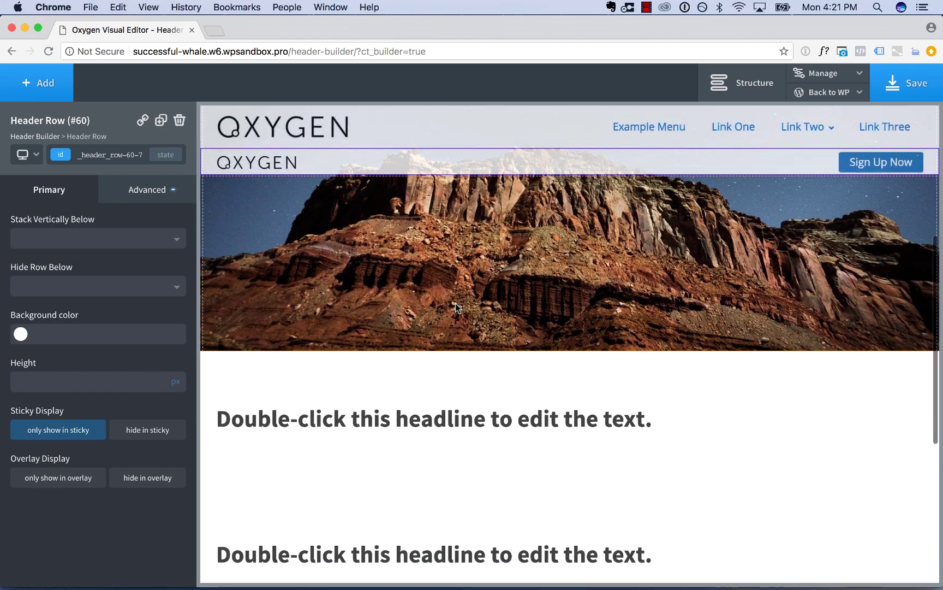
pyautogui.click(456, 126)
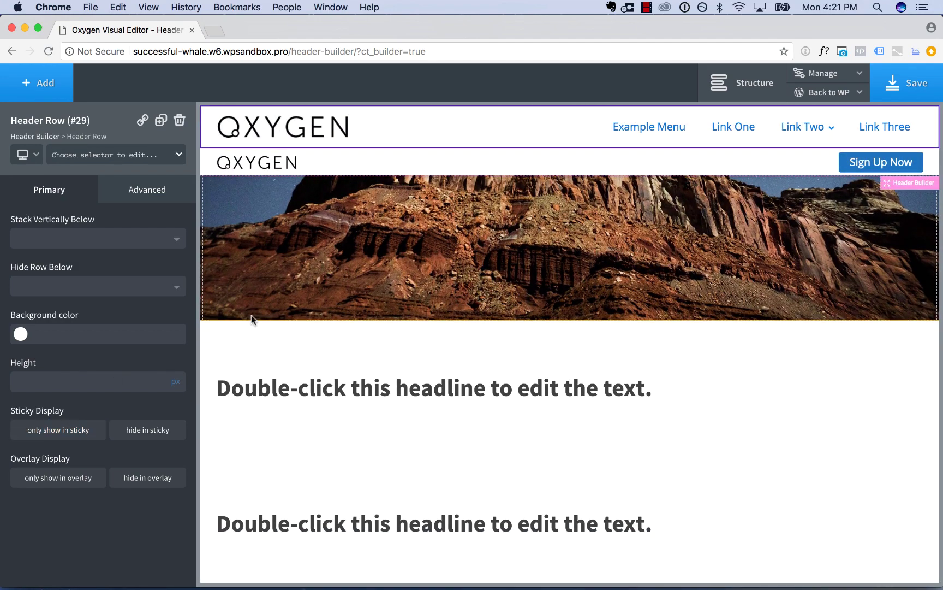
pyautogui.click(148, 430)
pyautogui.scroll(5, 519, 183)
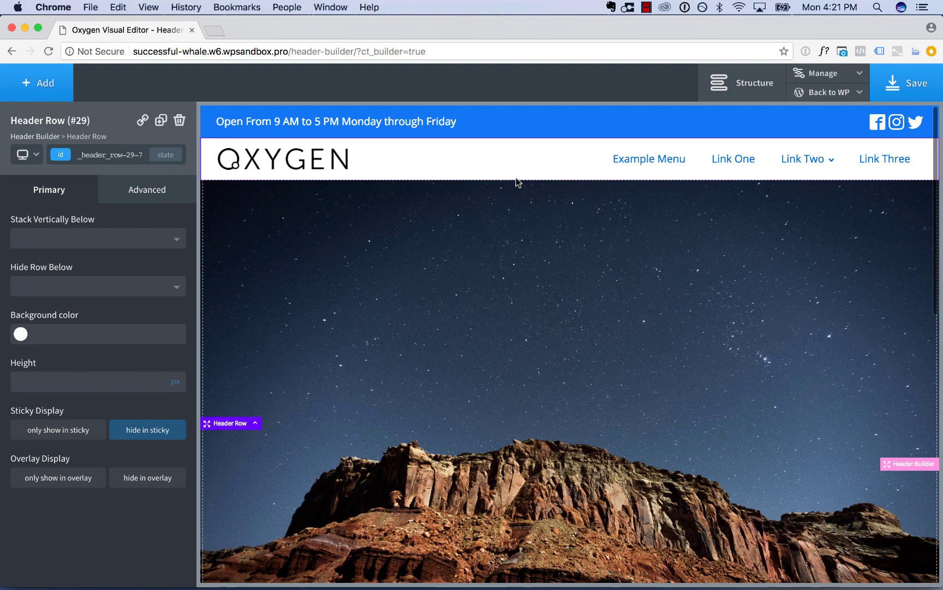
pyautogui.scroll(-5, 447, 409)
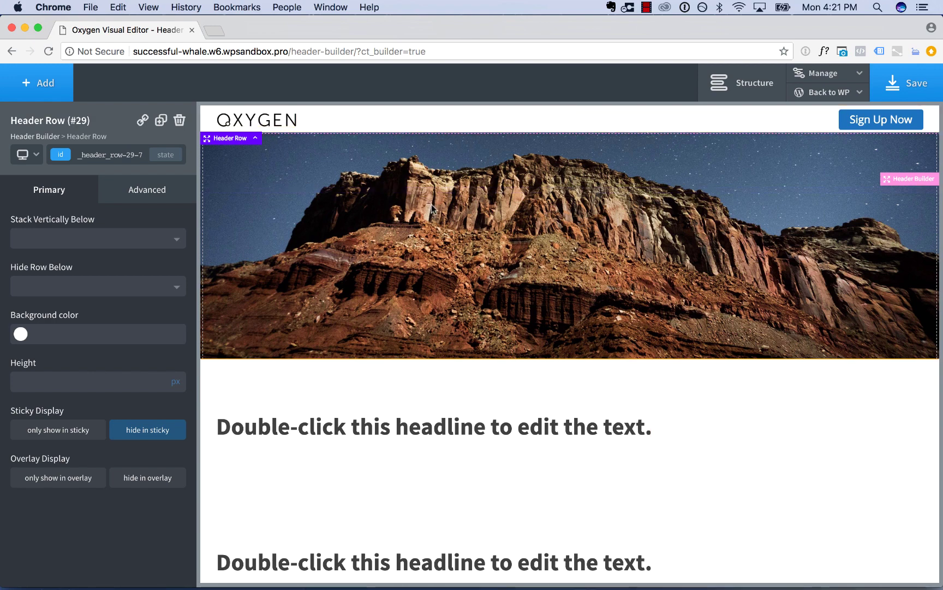
pyautogui.scroll(5, 431, 205)
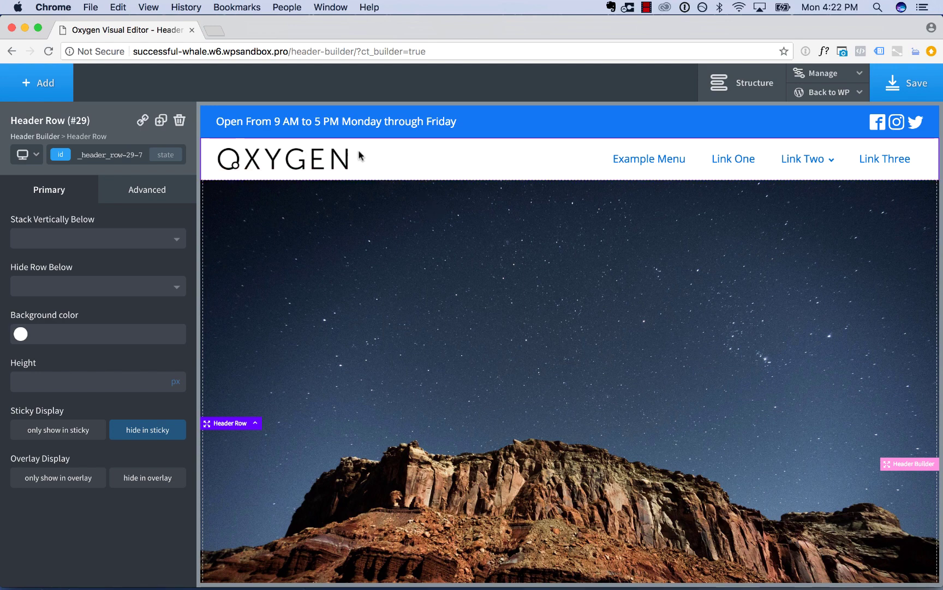
# Step: Open the Header Builder's Overlay settings and view the Overlay Header choices without selecting one
pyautogui.click(33, 137)
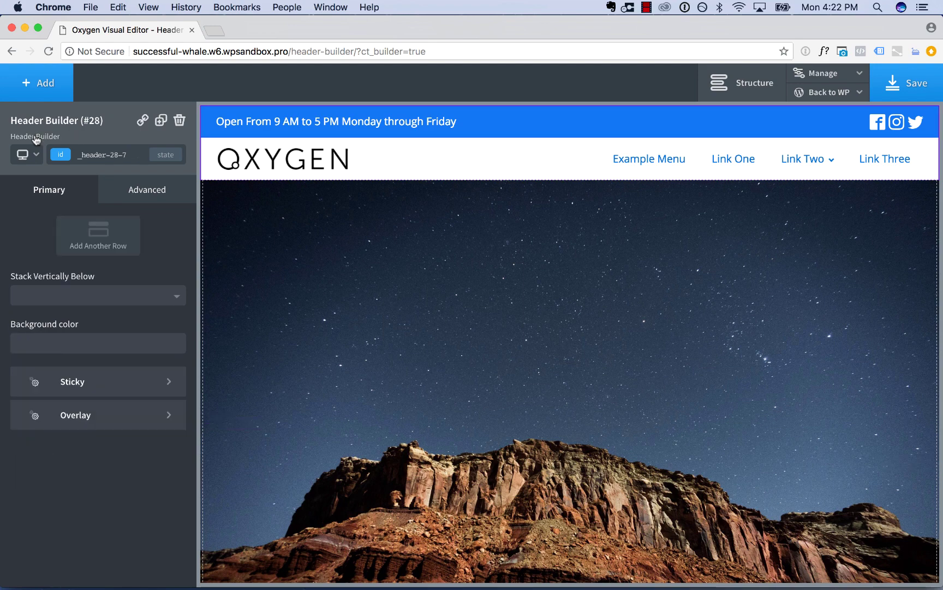
pyautogui.click(103, 414)
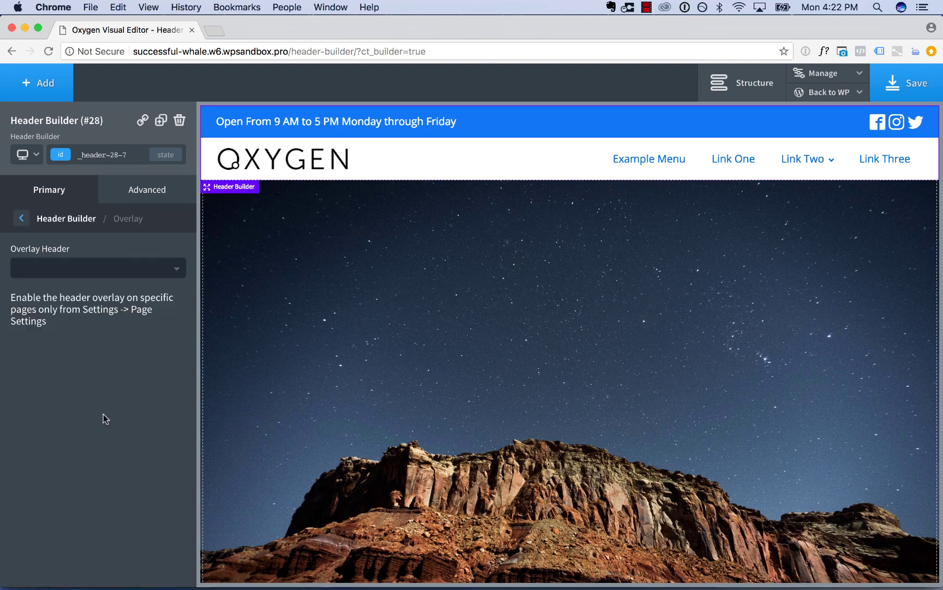
pyautogui.click(73, 270)
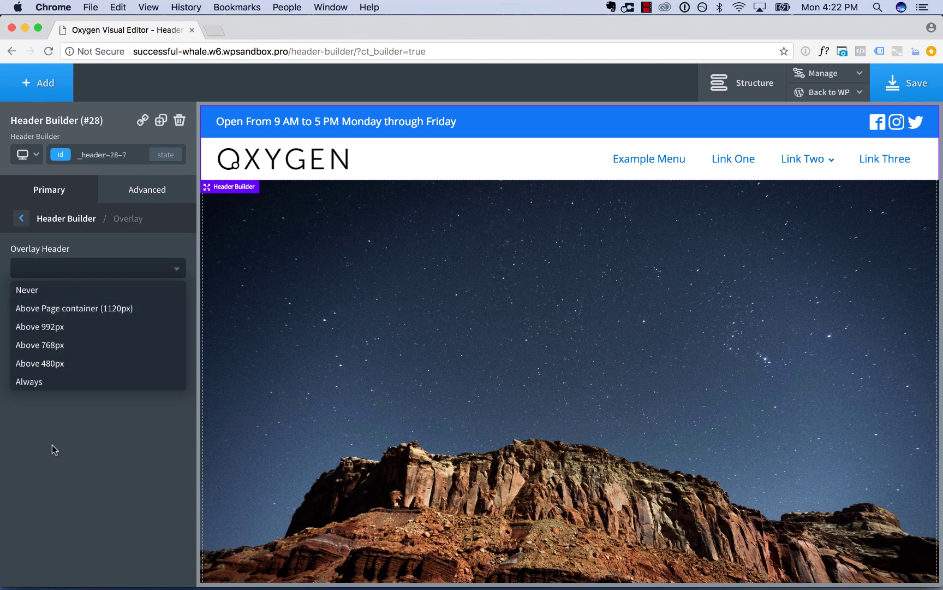
pyautogui.click(71, 268)
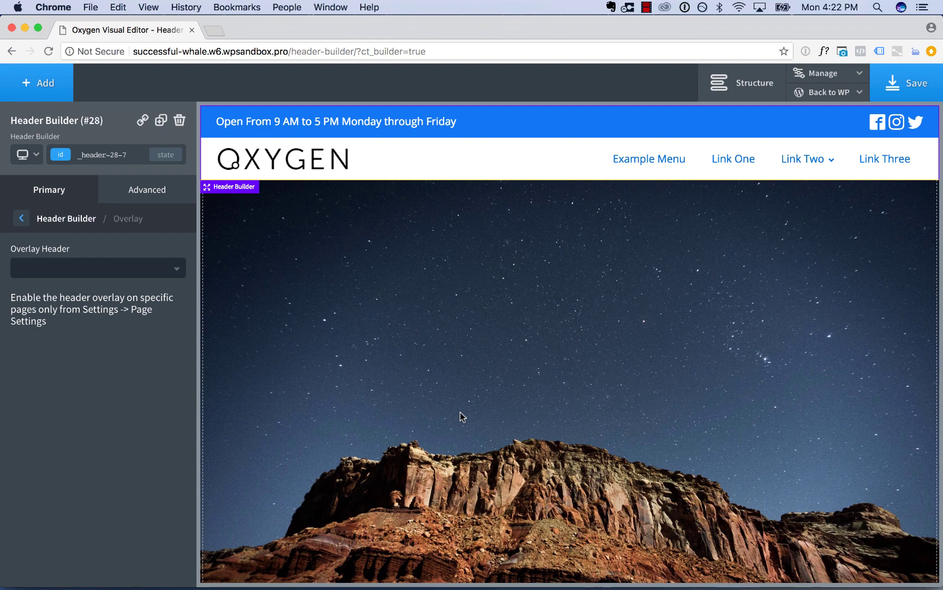
# Step: In Page settings, set Overlay Header to 'Above Page container (1120px)'
pyautogui.moveTo(832, 75)
pyautogui.click(824, 95)
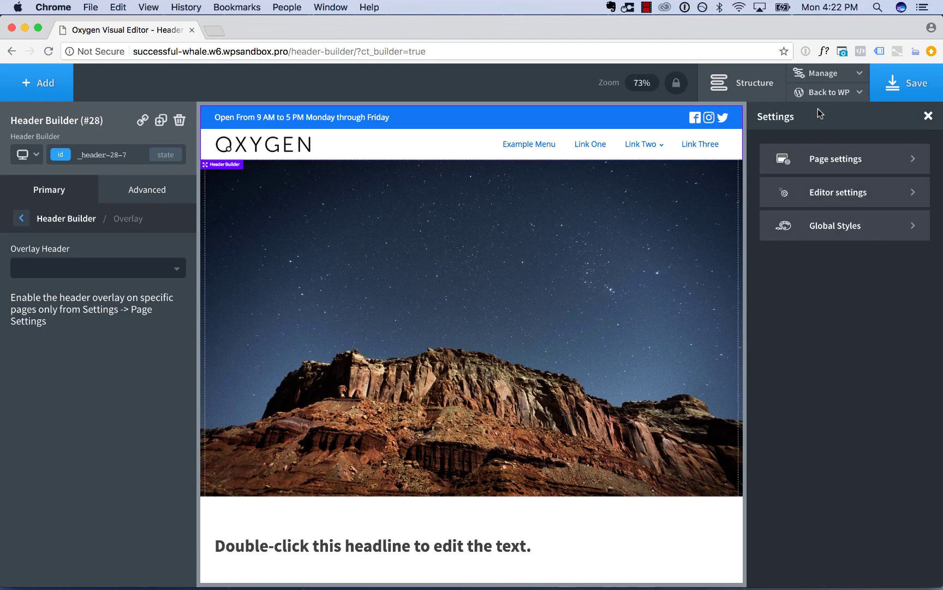
pyautogui.click(828, 152)
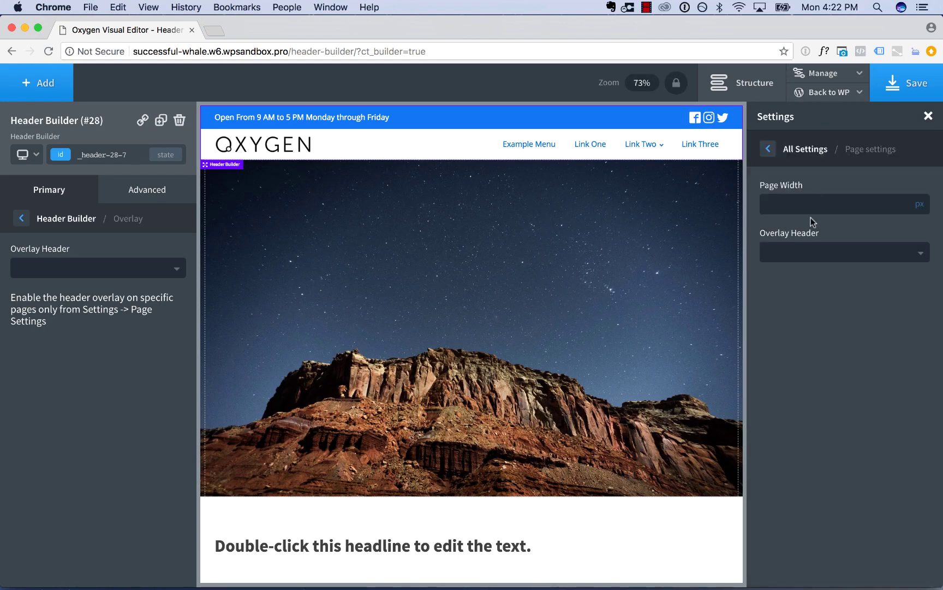
pyautogui.click(807, 252)
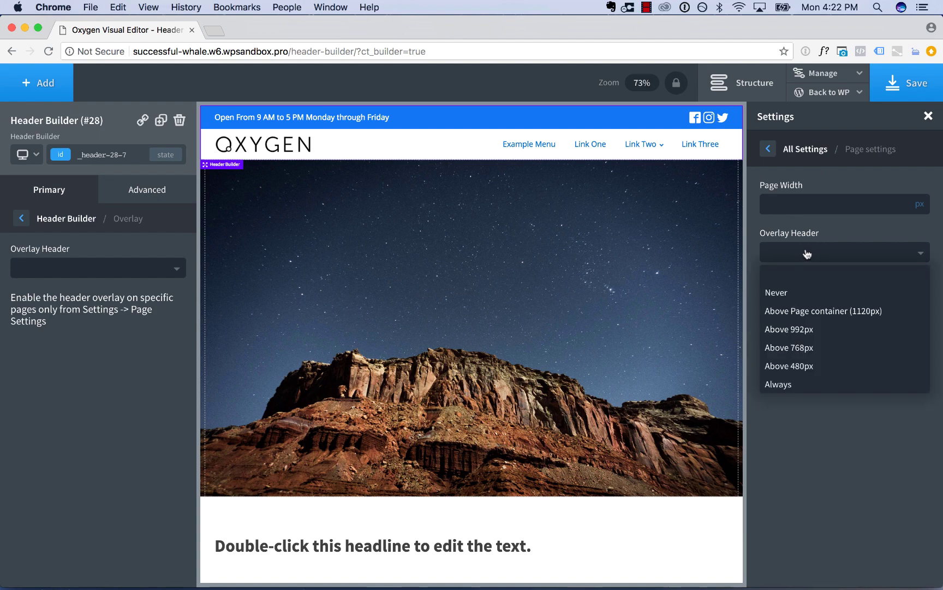
pyautogui.click(815, 311)
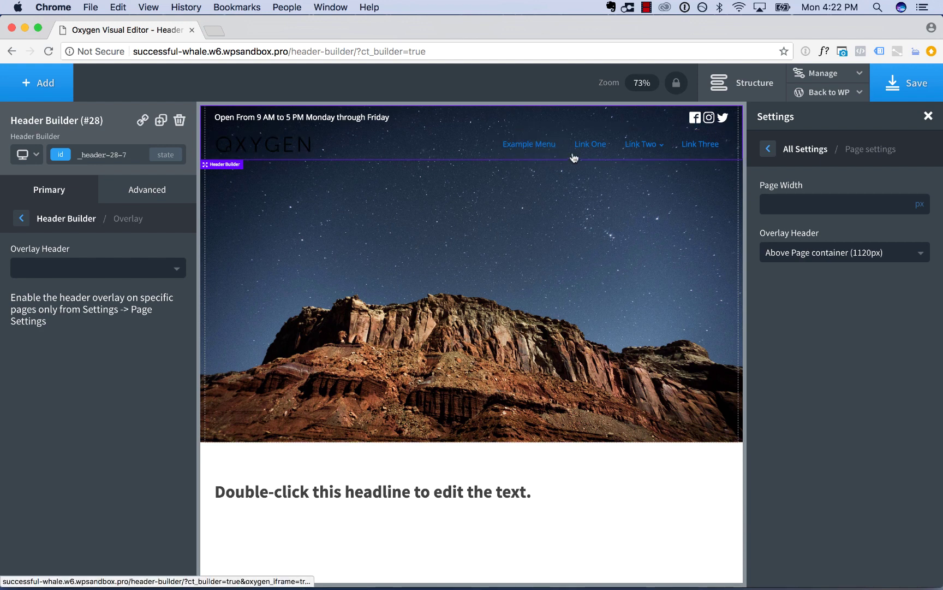
pyautogui.click(432, 141)
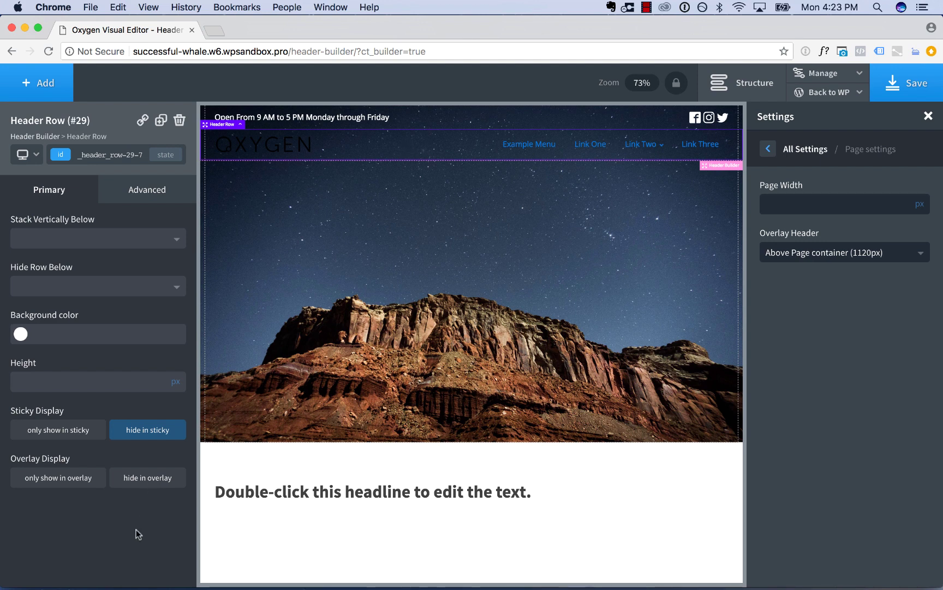
# Step: Duplicate the logo-and-menu row and swap its logo for oxygen-logo-white-2-1.png
pyautogui.click(161, 121)
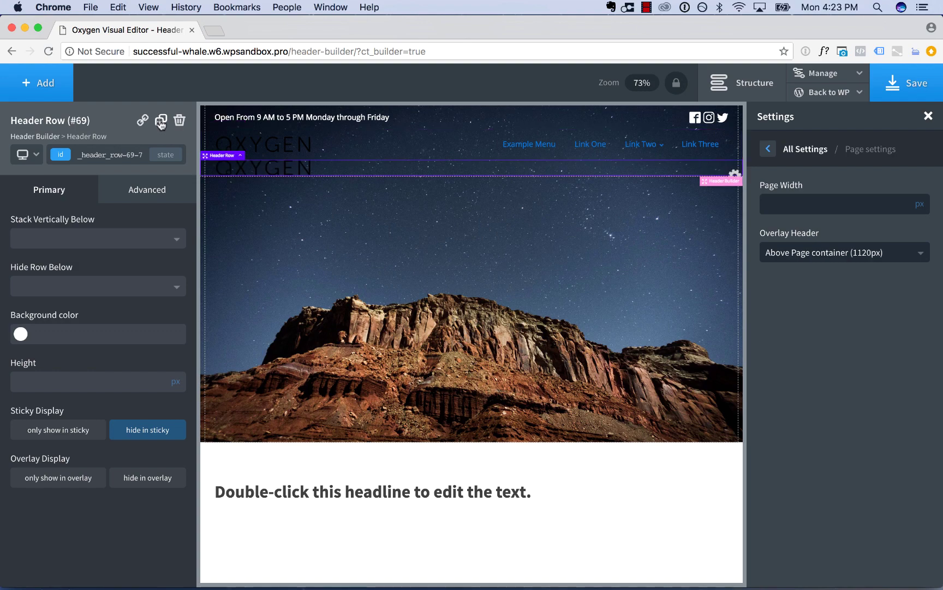
pyautogui.click(304, 174)
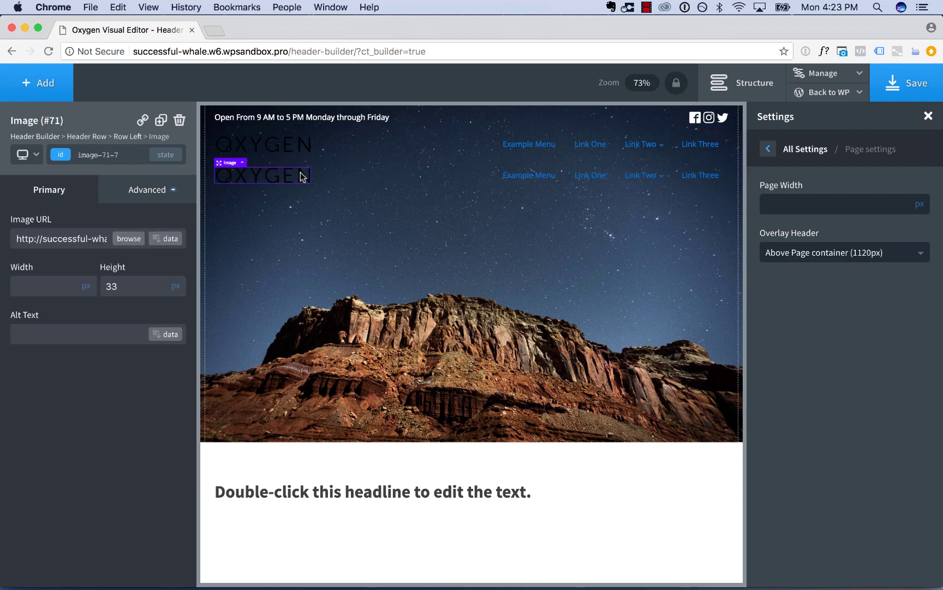
pyautogui.click(129, 239)
pyautogui.click(143, 229)
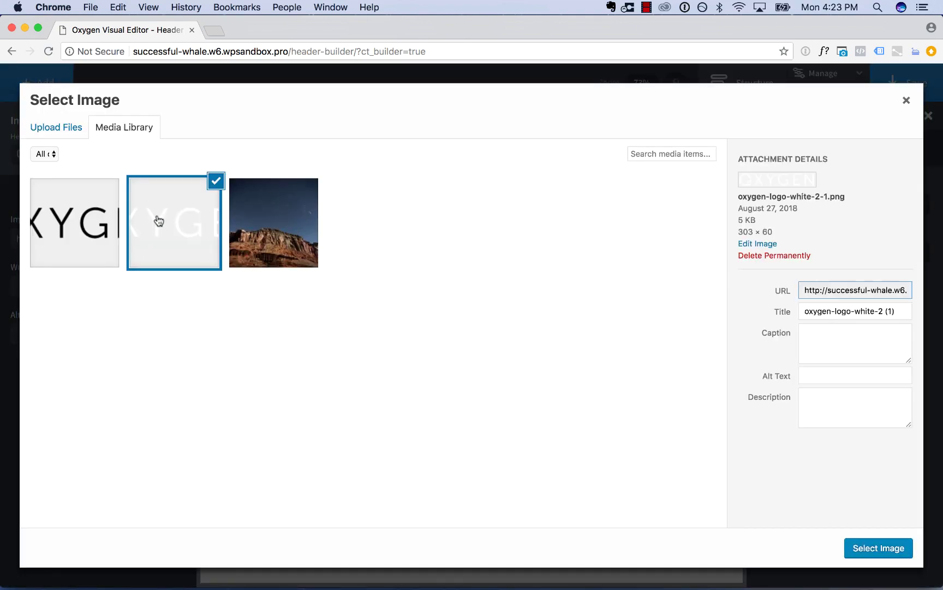
pyautogui.click(856, 546)
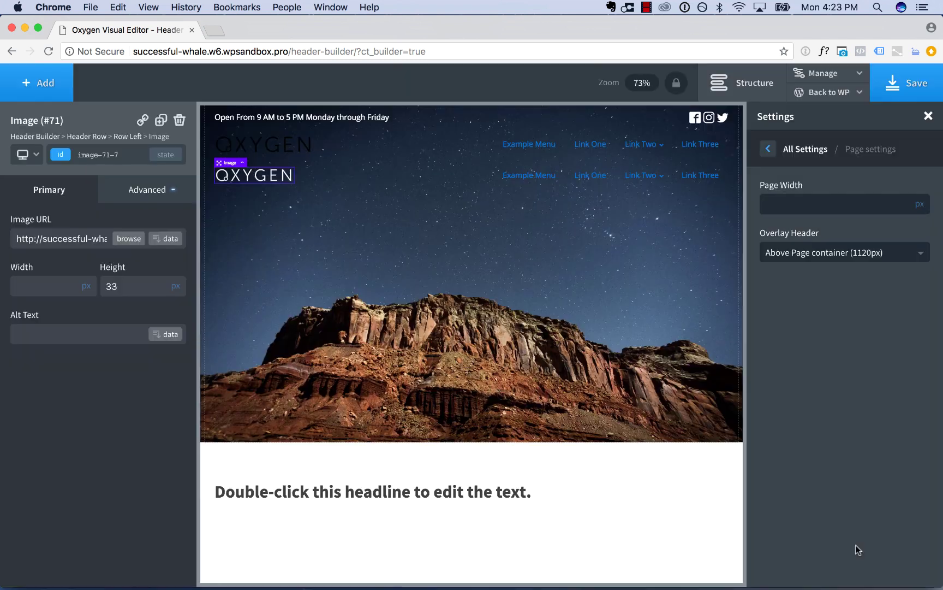
# Step: Set the duplicated row's menu link text color to white #ffffff
pyautogui.click(586, 178)
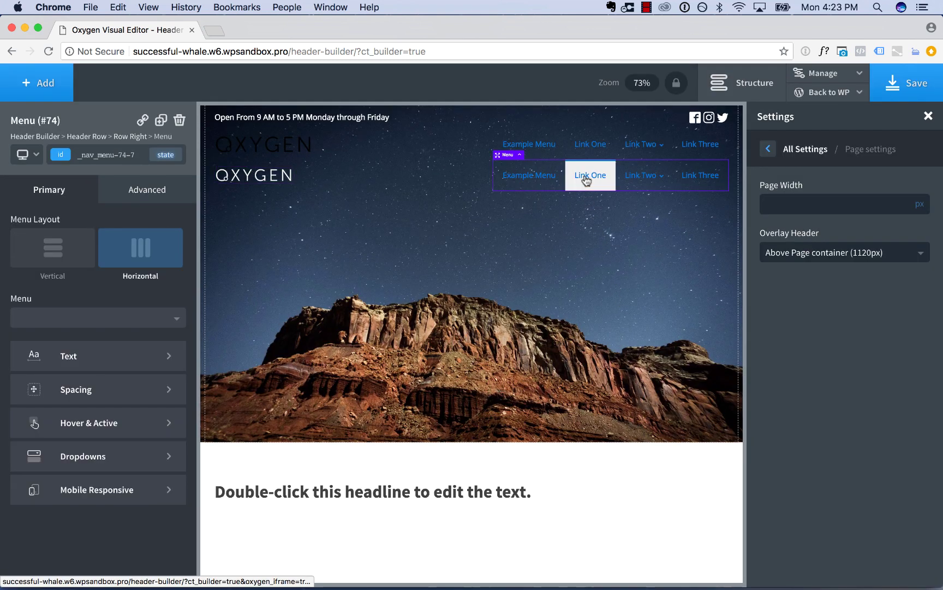
pyautogui.click(124, 356)
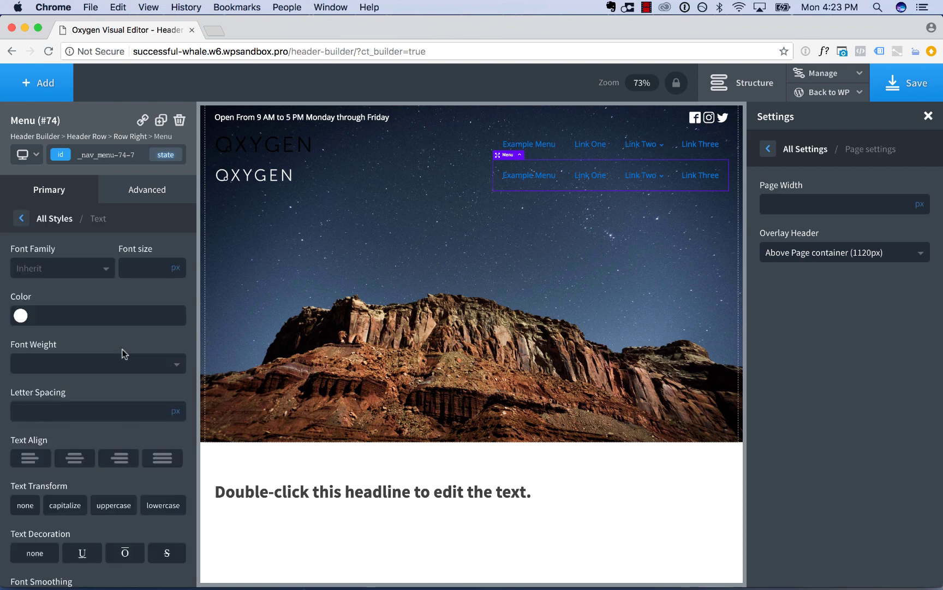
pyautogui.click(21, 315)
pyautogui.moveTo(56, 346); pyautogui.dragTo(2, 287)
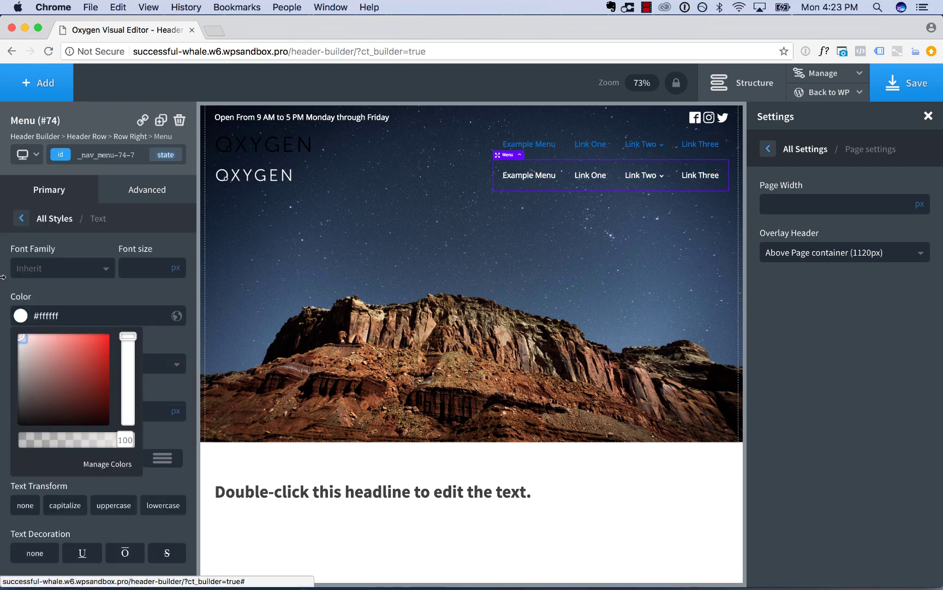
pyautogui.click(203, 203)
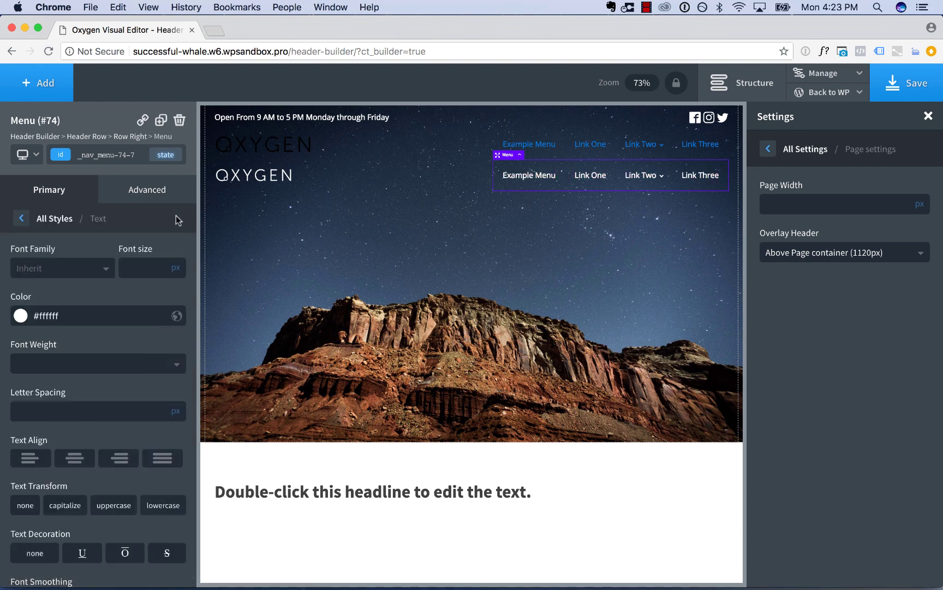
pyautogui.click(375, 172)
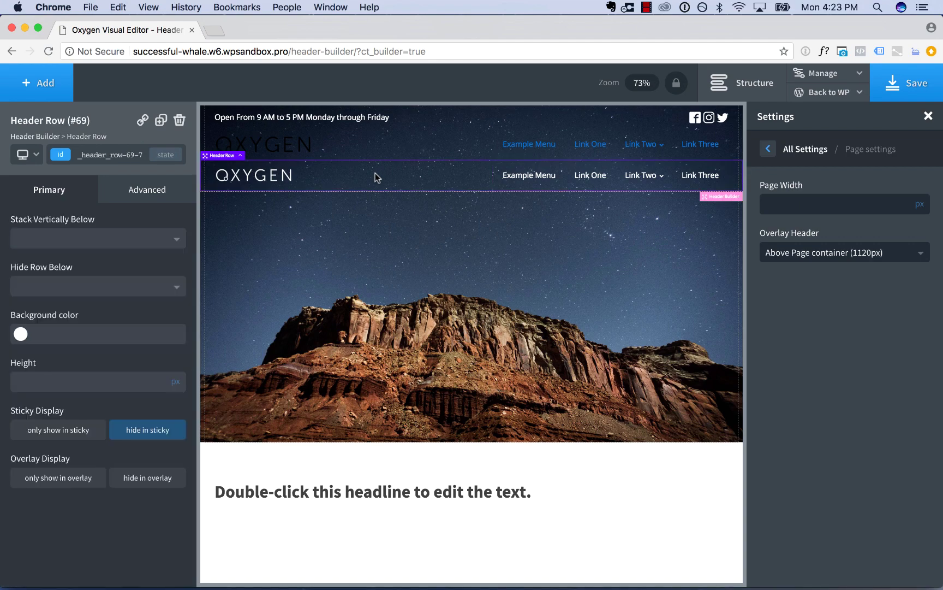
# Step: Show the white row (#69) only in overlay and hide the original row (#29) in overlay
pyautogui.click(76, 479)
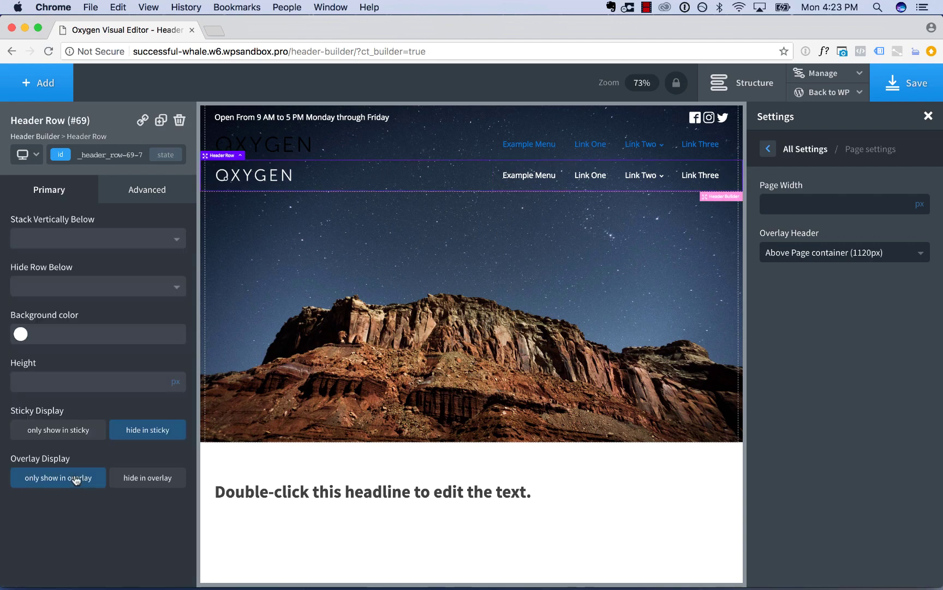
pyautogui.click(392, 152)
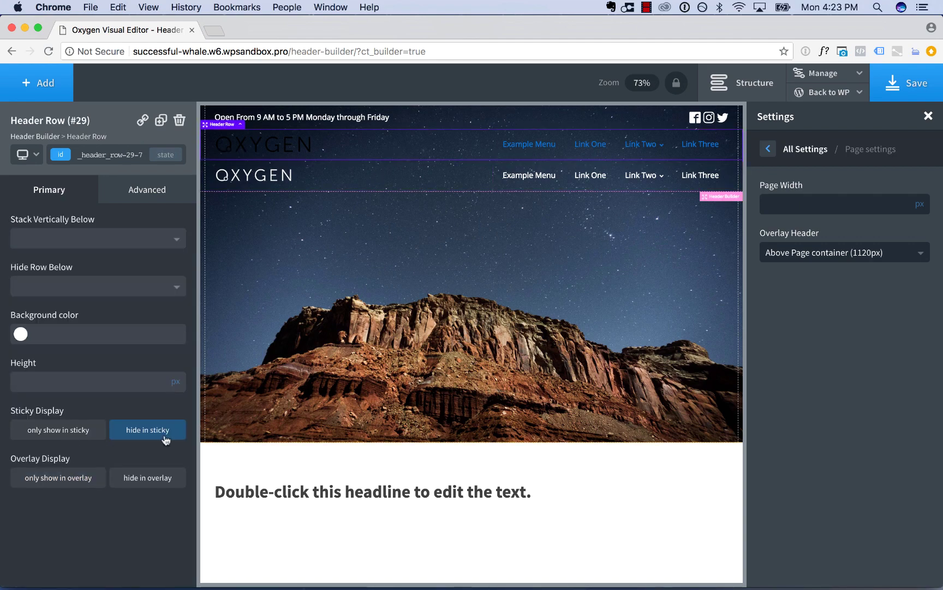
pyautogui.click(143, 478)
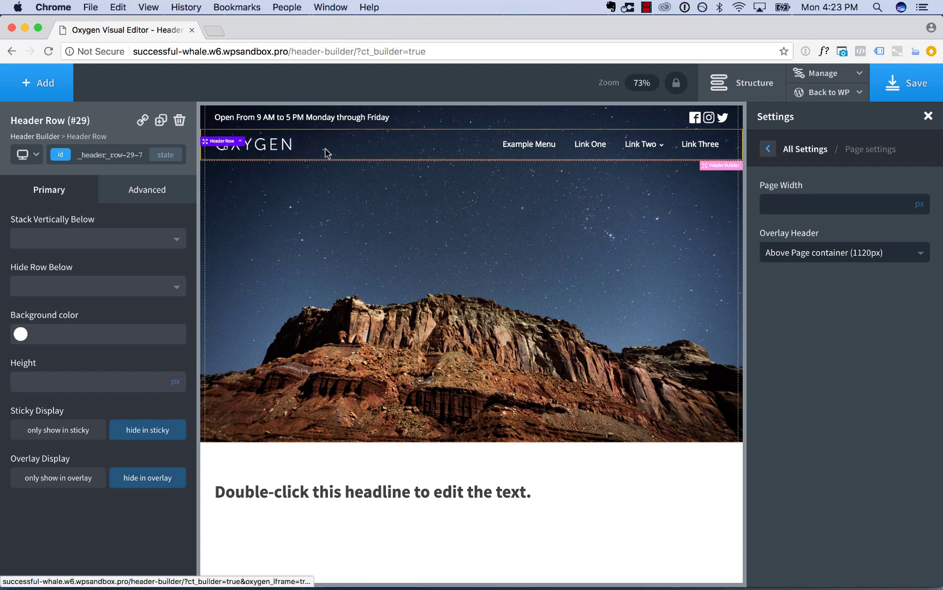
# Step: Set the page's Overlay Header option to Never
pyautogui.click(856, 257)
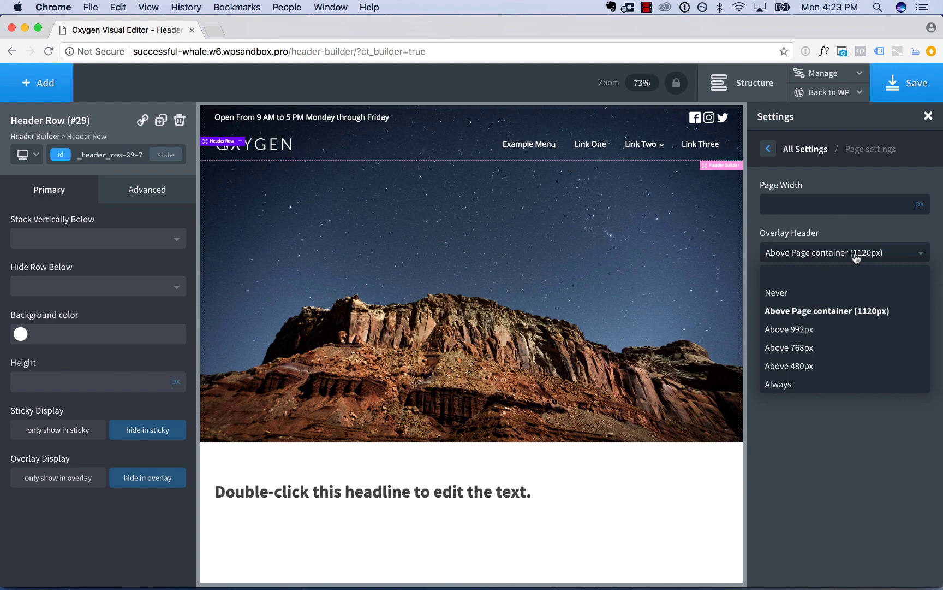
pyautogui.click(814, 293)
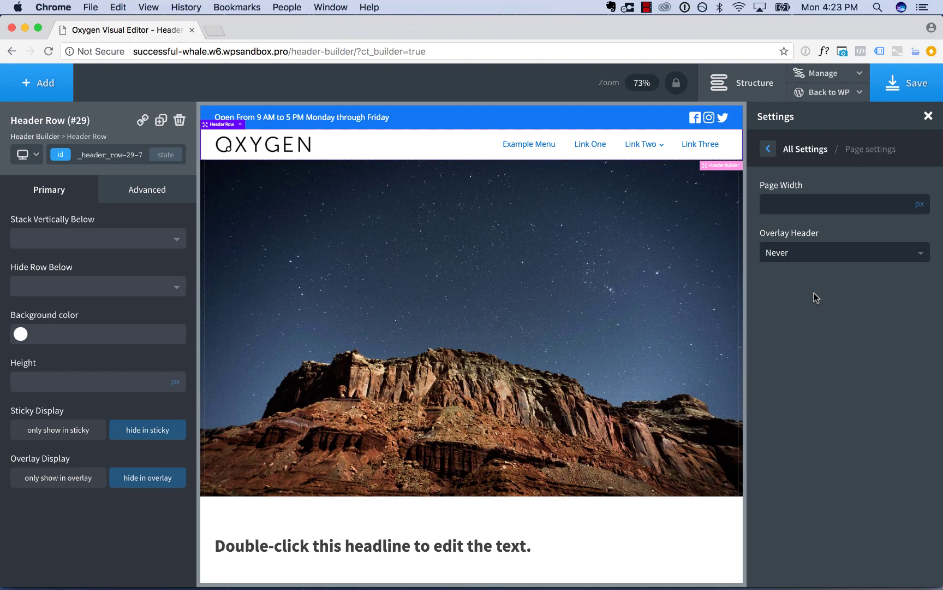
pyautogui.click(823, 259)
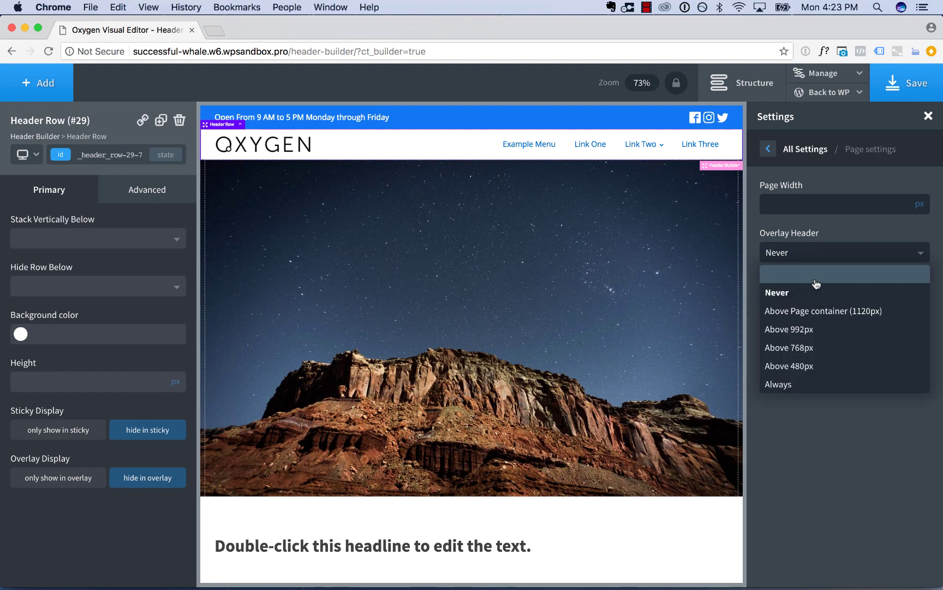